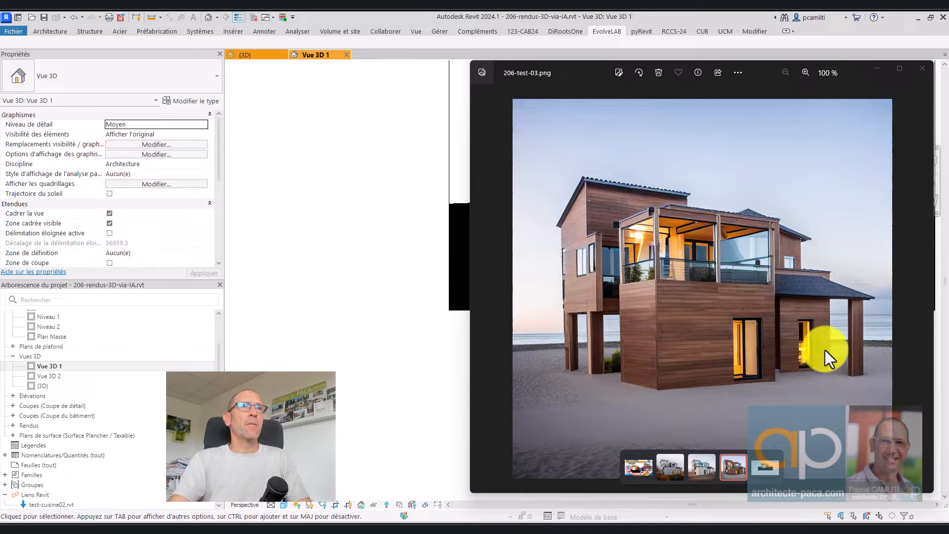
# Switch to Revit and orbit the perspective view Vue 3D 1 to show the house's front with the tiled porch.
pyautogui.click(337, 288)
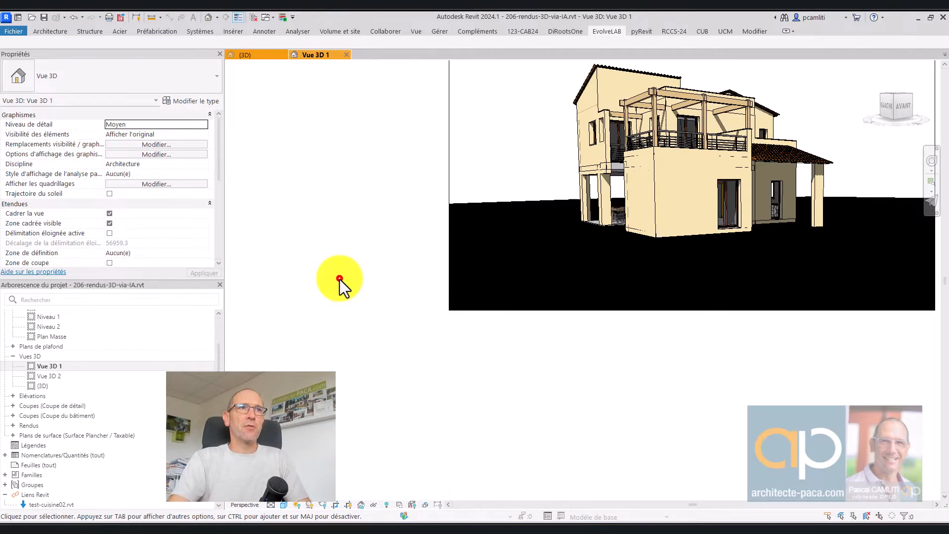
pyautogui.moveTo(618, 257); pyautogui.dragTo(621, 295, button='middle')
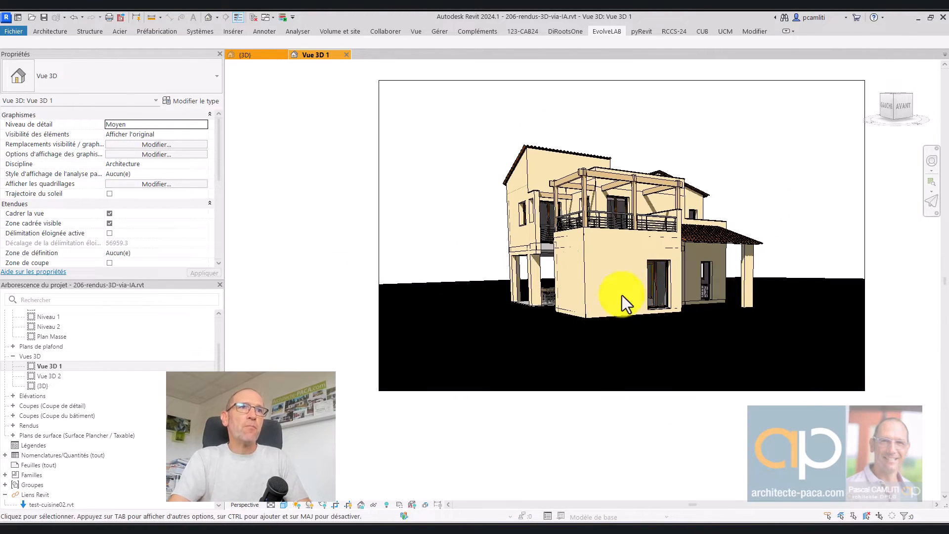
pyautogui.scroll(2, 645, 268)
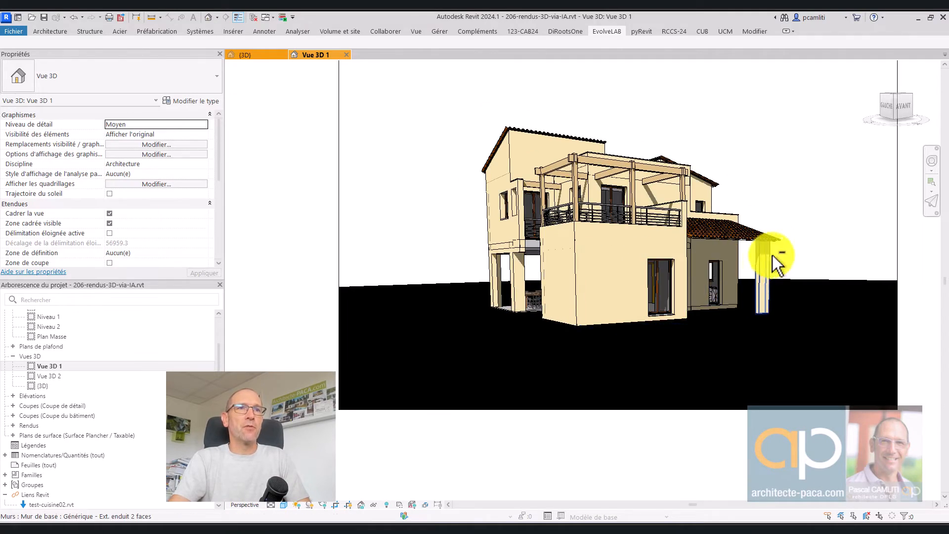
pyautogui.moveTo(726, 276)
pyautogui.keyDown('shift'); pyautogui.mouseDown(button='middle')
pyautogui.moveTo(730, 320)
pyautogui.moveTo(808, 289)
pyautogui.moveTo(652, 282)
pyautogui.mouseUp(button='middle'); pyautogui.keyUp('shift')
pyautogui.scroll(-2, 691, 254)
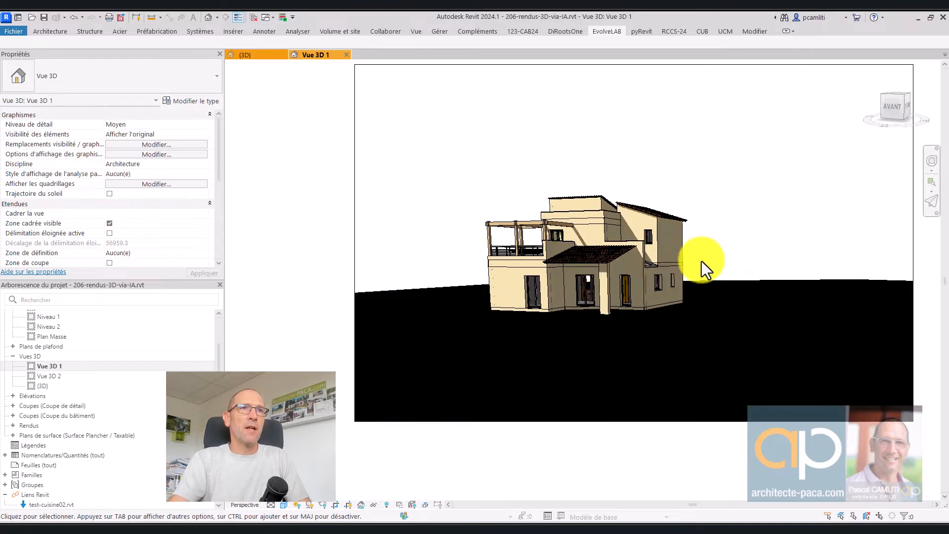
# Tighten the crop region of Vue 3D 1 around the house on its right, bottom, top and left edges.
pyautogui.moveTo(827, 250); pyautogui.dragTo(735, 254)
pyautogui.moveTo(570, 382); pyautogui.dragTo(576, 351)
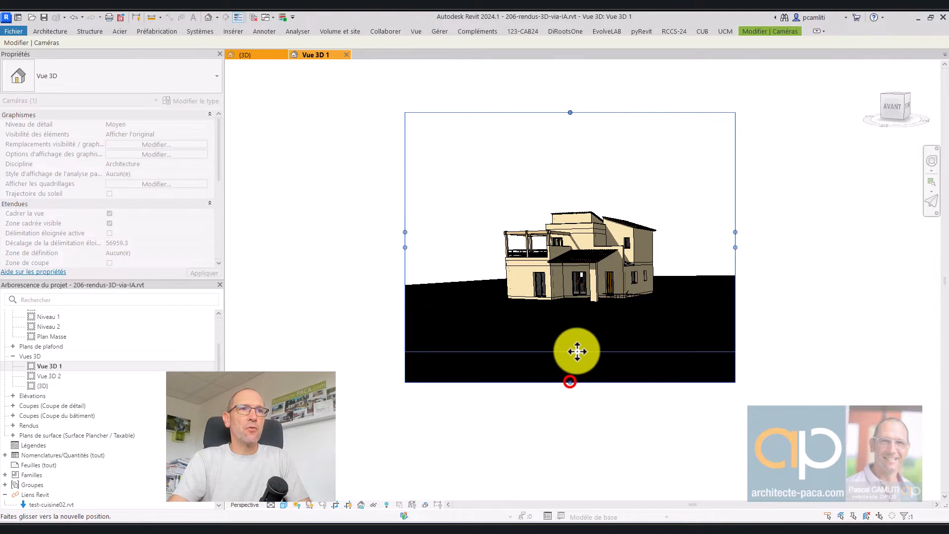
pyautogui.moveTo(569, 113); pyautogui.dragTo(566, 160)
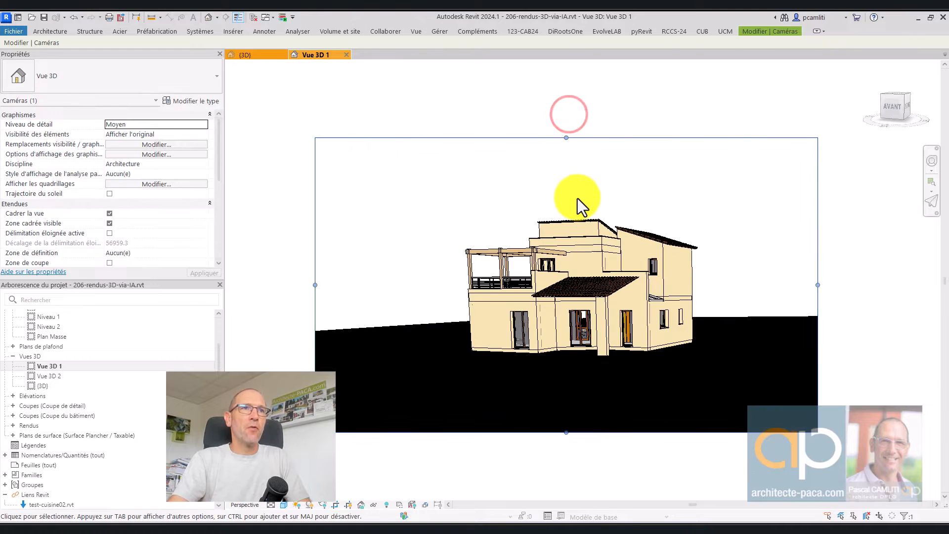
pyautogui.moveTo(325, 253); pyautogui.dragTo(342, 253)
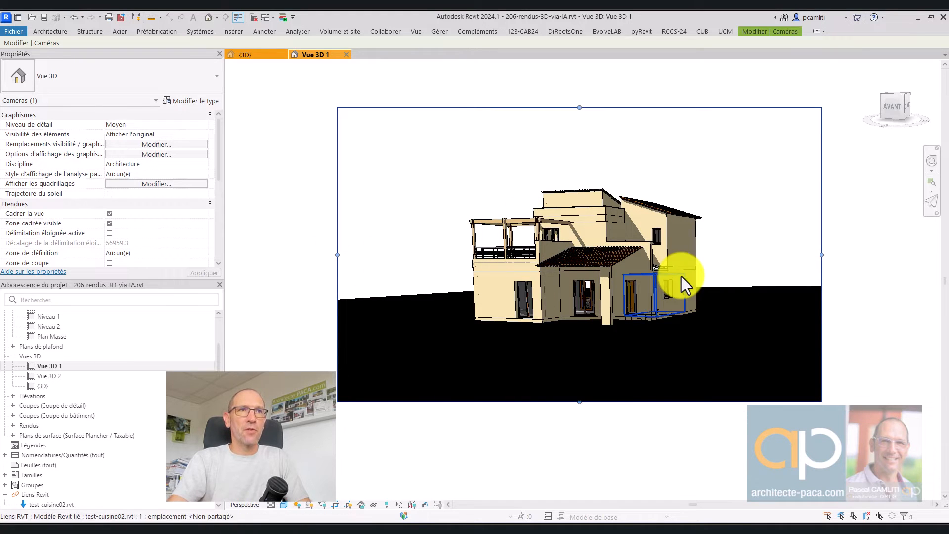
# Adjust the camera to a more frontal angle on the house within the crop frame and clear the selection.
pyautogui.moveTo(719, 248)
pyautogui.keyDown('shift'); pyautogui.mouseDown(button='middle')
pyautogui.moveTo(733, 304)
pyautogui.moveTo(726, 332)
pyautogui.moveTo(685, 310)
pyautogui.mouseUp(button='middle'); pyautogui.keyUp('shift')
pyautogui.keyDown('shift'); pyautogui.moveTo(413, 285); pyautogui.dragTo(445, 205, button='middle'); pyautogui.keyUp('shift')
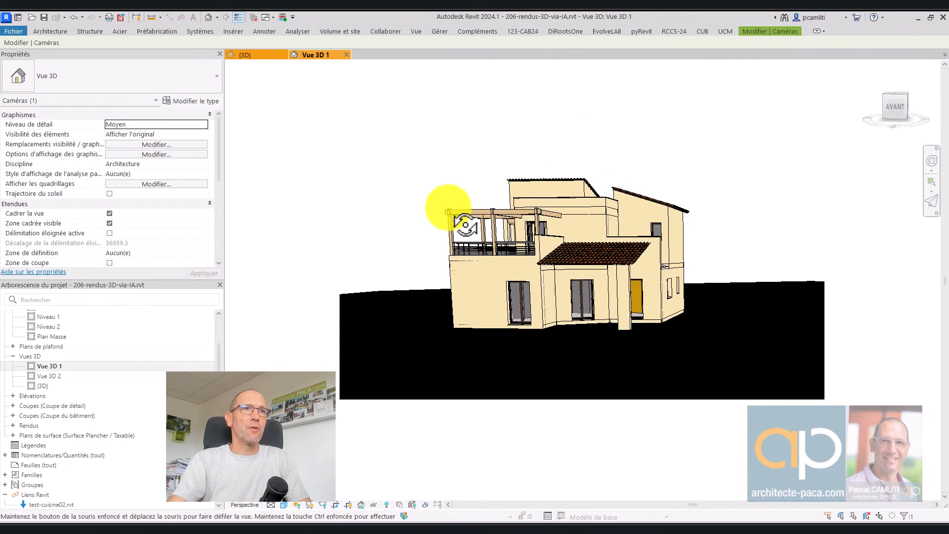
pyautogui.click(929, 199)
pyautogui.moveTo(578, 286); pyautogui.dragTo(875, 271)
pyautogui.click(875, 272)
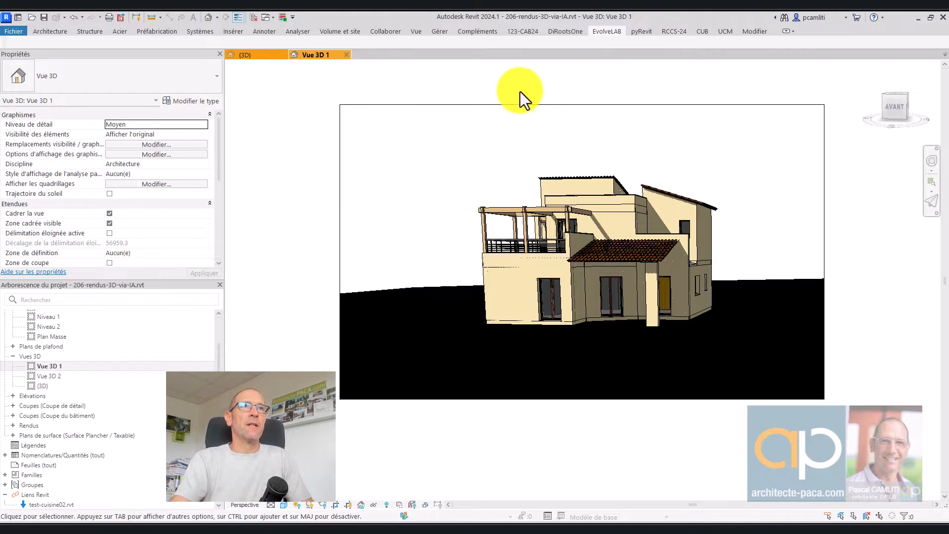
# Start the EvolveLAB Veras AI renderer on the current view and move its window clear of the project browser.
pyautogui.click(822, 31)
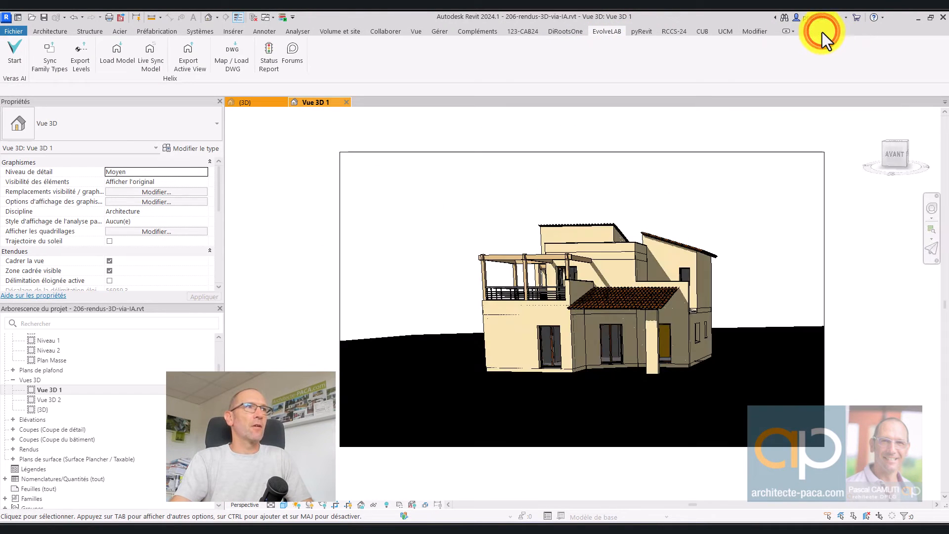
pyautogui.click(16, 53)
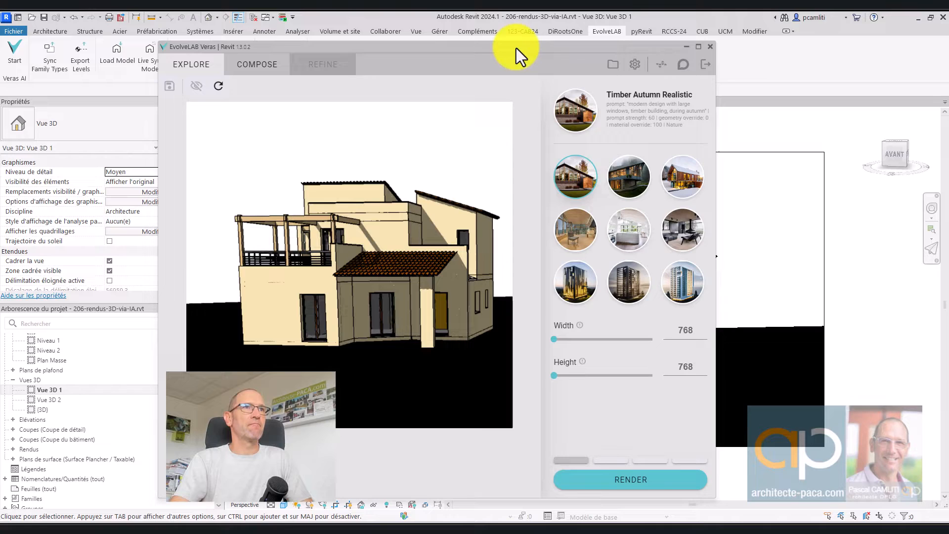
pyautogui.moveTo(514, 49); pyautogui.dragTo(668, 46)
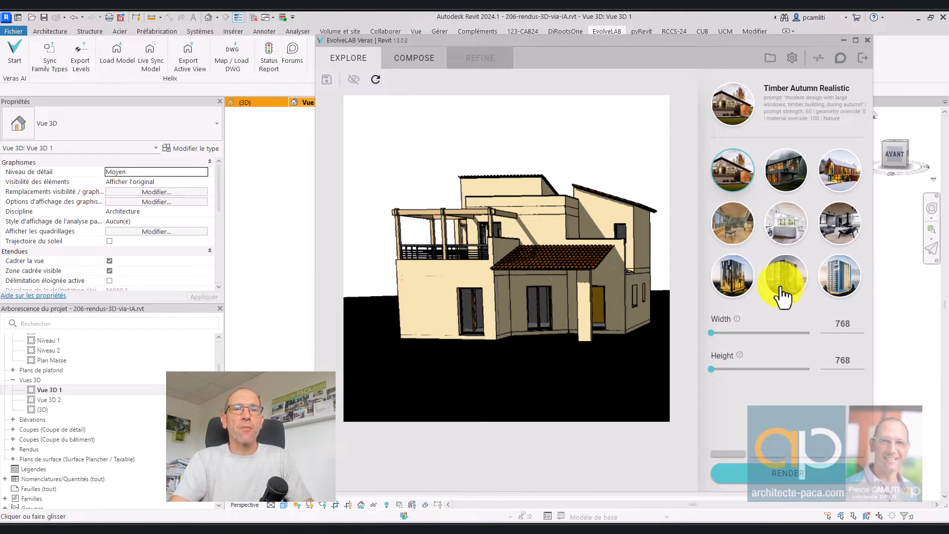
# Check what Geometry Override and Material Override do in the Compose settings, and set Material Override to 90.
pyautogui.click(409, 60)
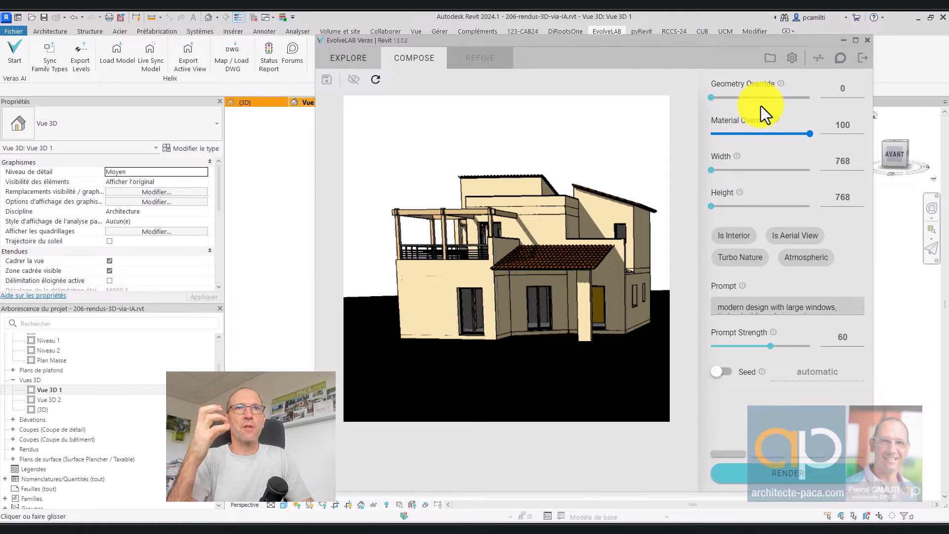
pyautogui.moveTo(781, 84)
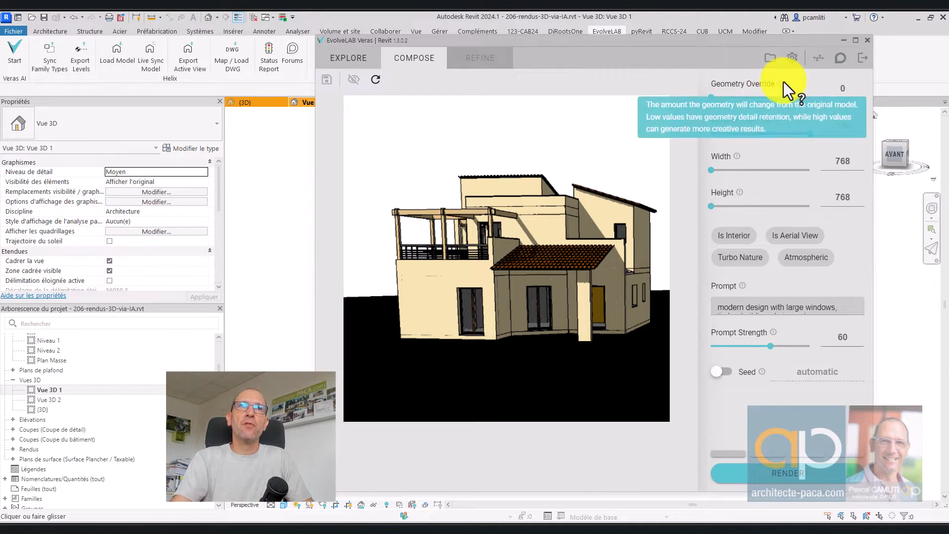
pyautogui.moveTo(711, 98)
pyautogui.mouseDown()
pyautogui.moveTo(816, 102)
pyautogui.moveTo(713, 104)
pyautogui.mouseUp()
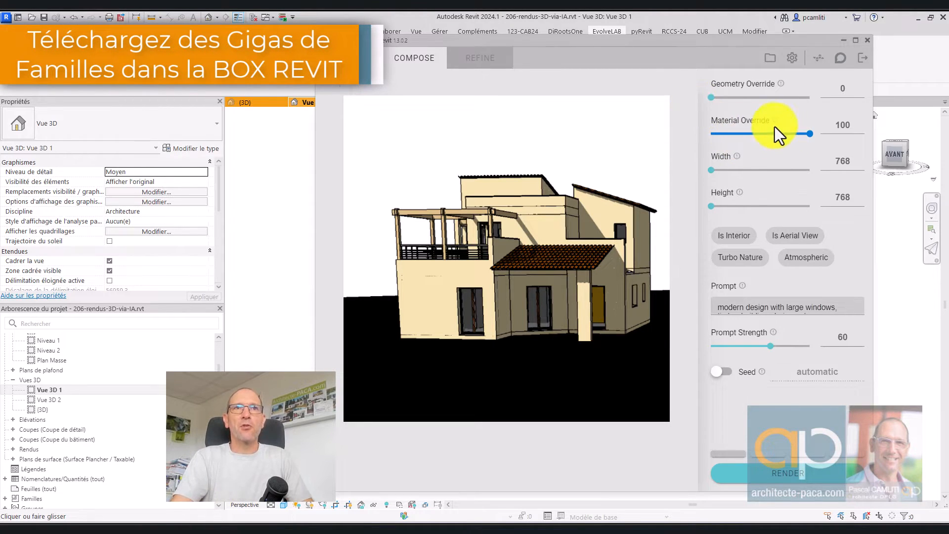
pyautogui.moveTo(776, 123)
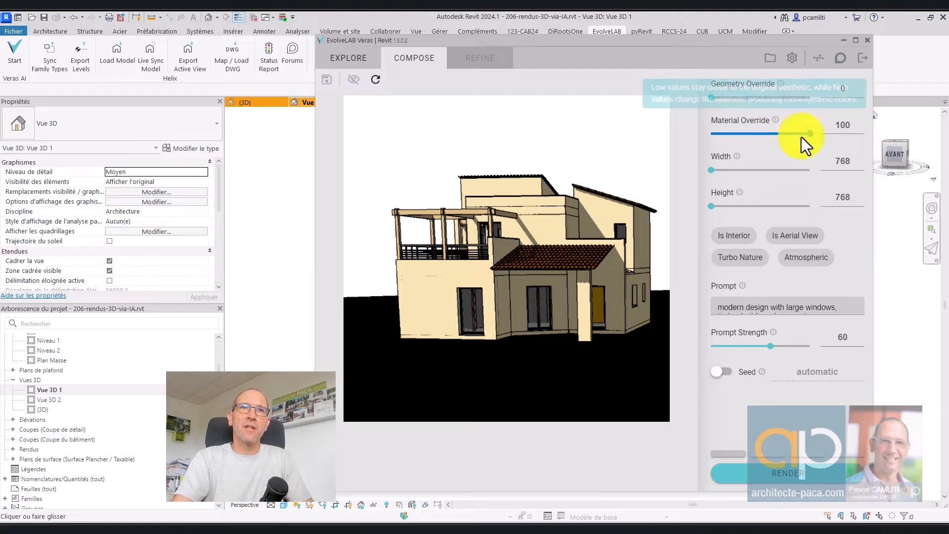
pyautogui.moveTo(811, 138); pyautogui.dragTo(802, 137)
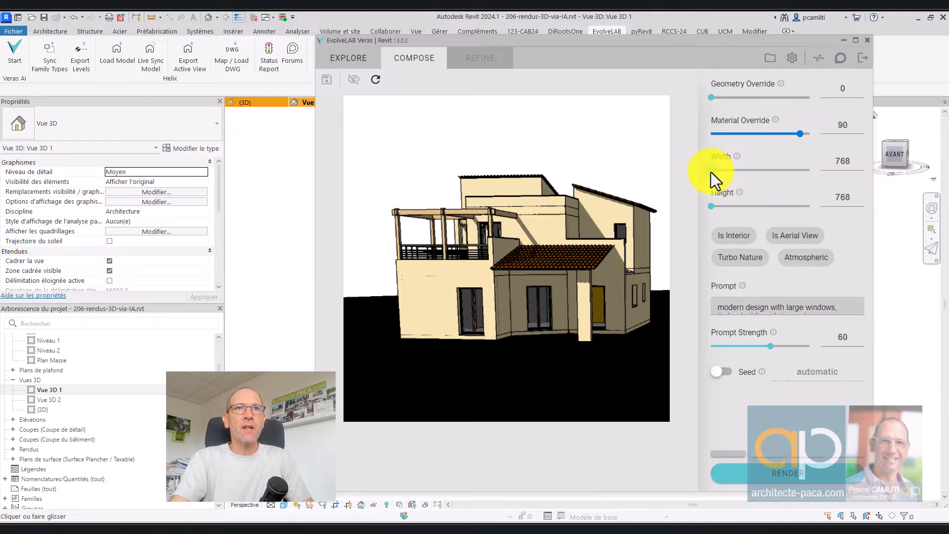
pyautogui.moveTo(712, 173)
pyautogui.mouseDown()
pyautogui.moveTo(748, 174)
pyautogui.moveTo(702, 180)
pyautogui.mouseUp()
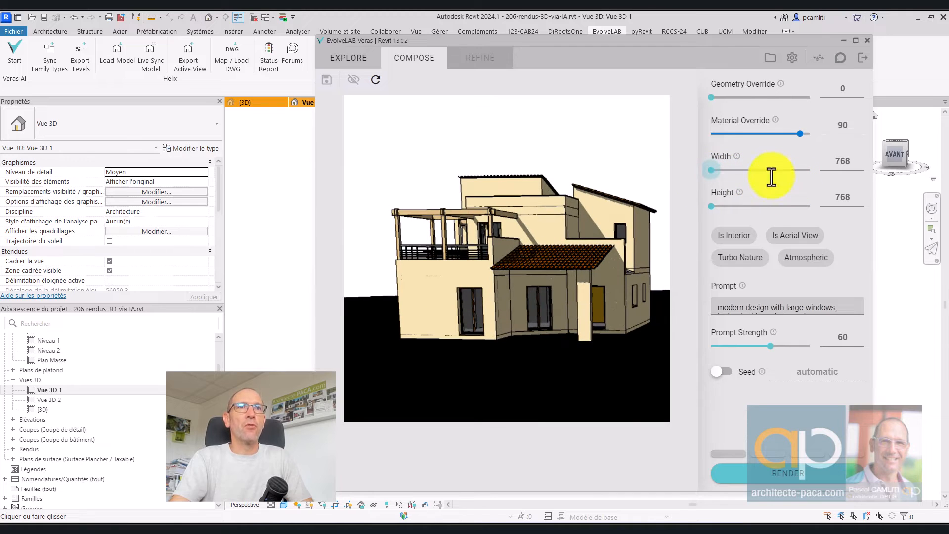
# Try the Is Interior, Is Aerial View and Atmospheric options, and glance back at the Explore presets.
pyautogui.click(736, 238)
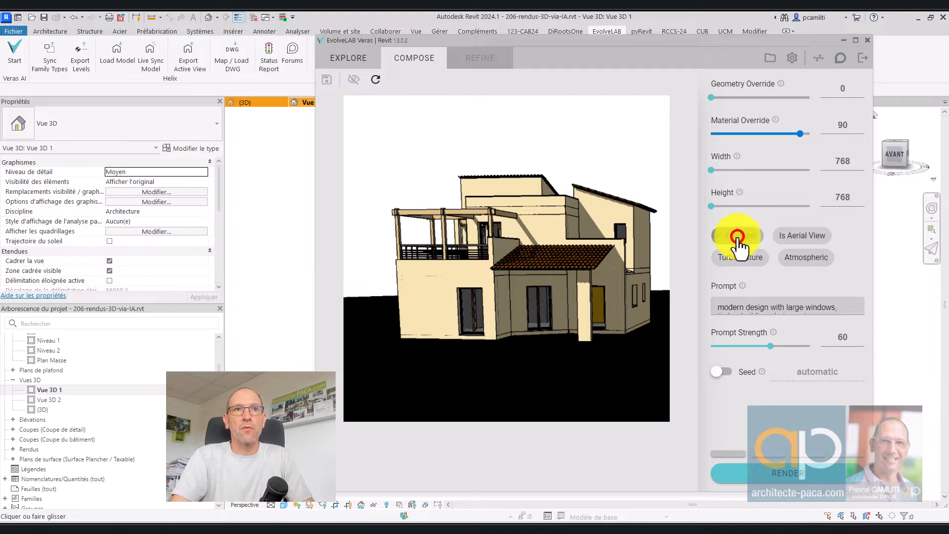
pyautogui.click(799, 236)
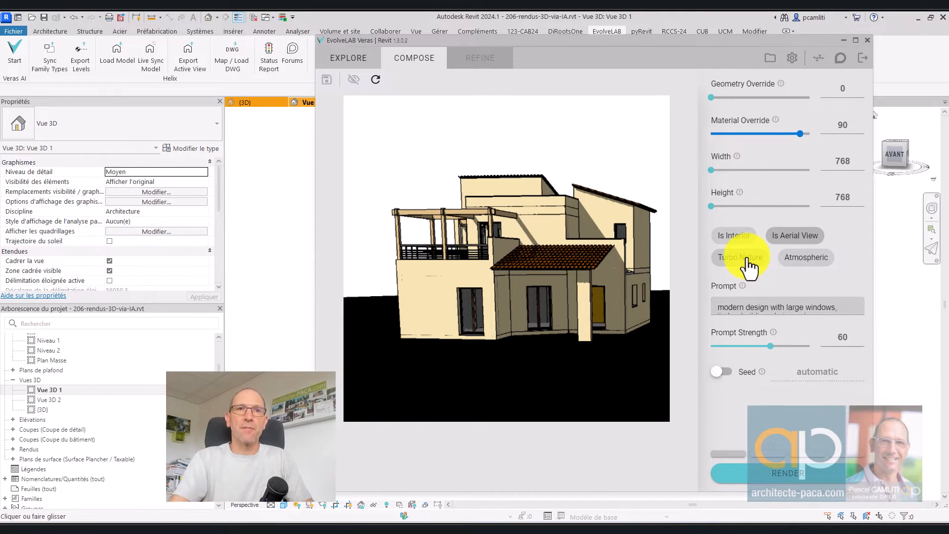
pyautogui.click(806, 257)
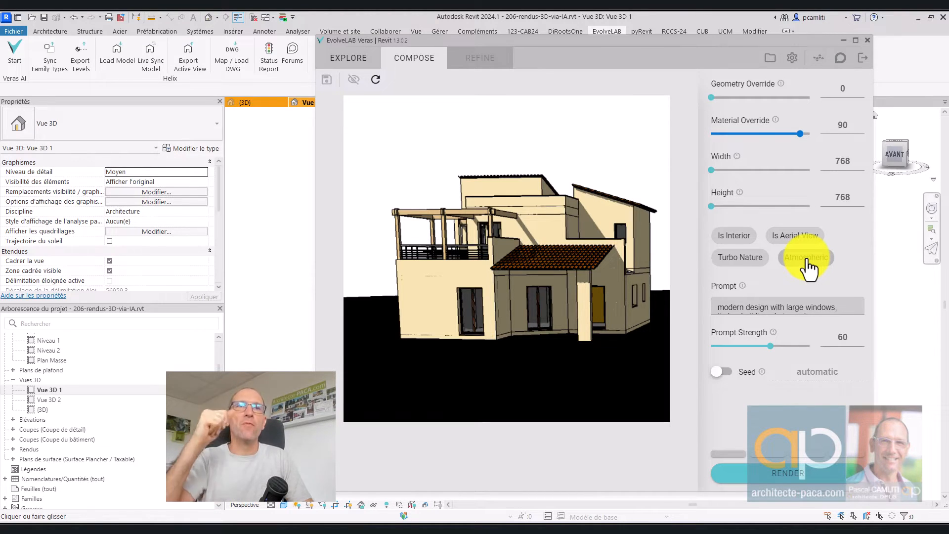
pyautogui.click(360, 58)
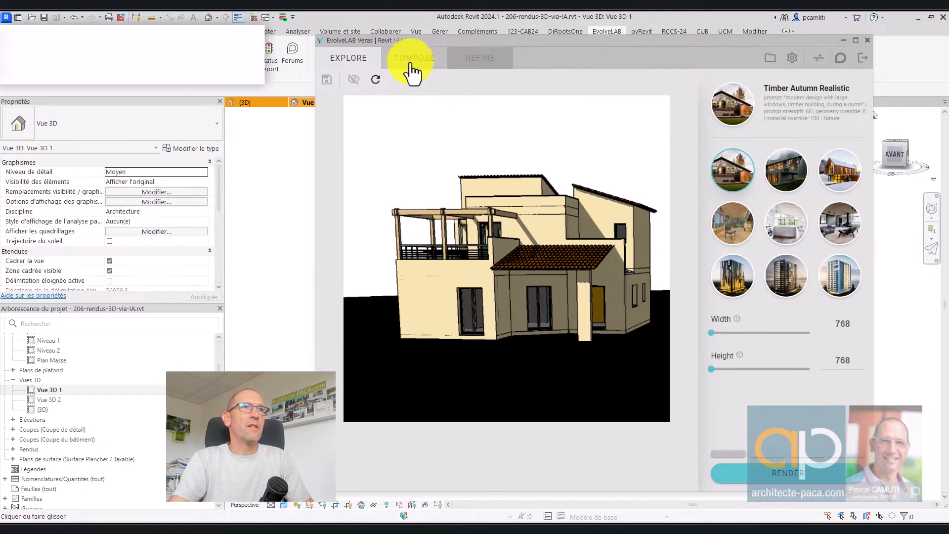
pyautogui.click(426, 58)
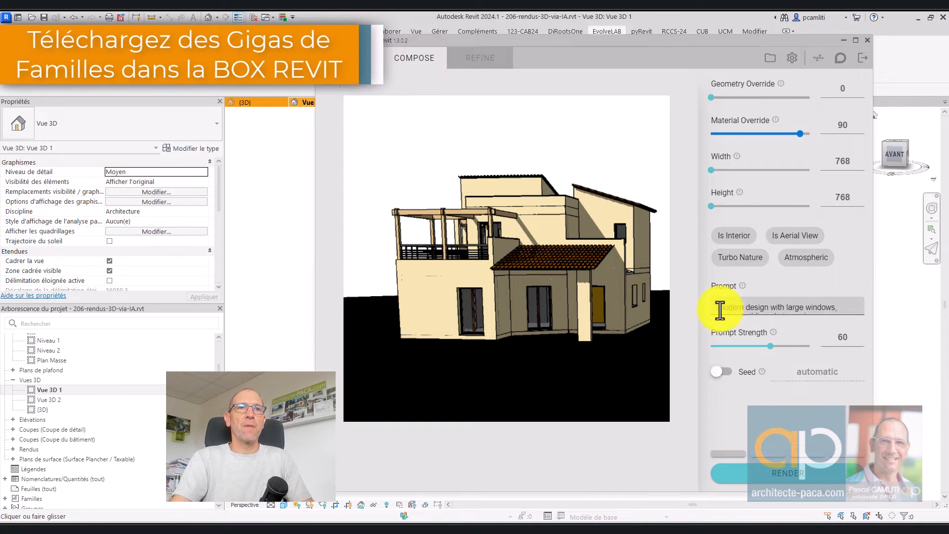
# Edit the render prompt to read "modern design with large windows, timber brown building, during summer".
pyautogui.moveTo(714, 307); pyautogui.dragTo(847, 310)
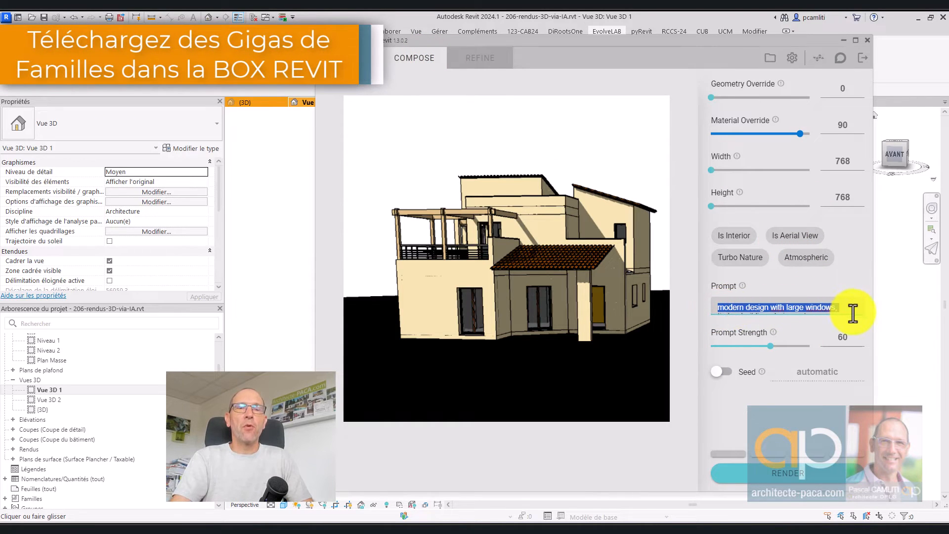
pyautogui.click(848, 307)
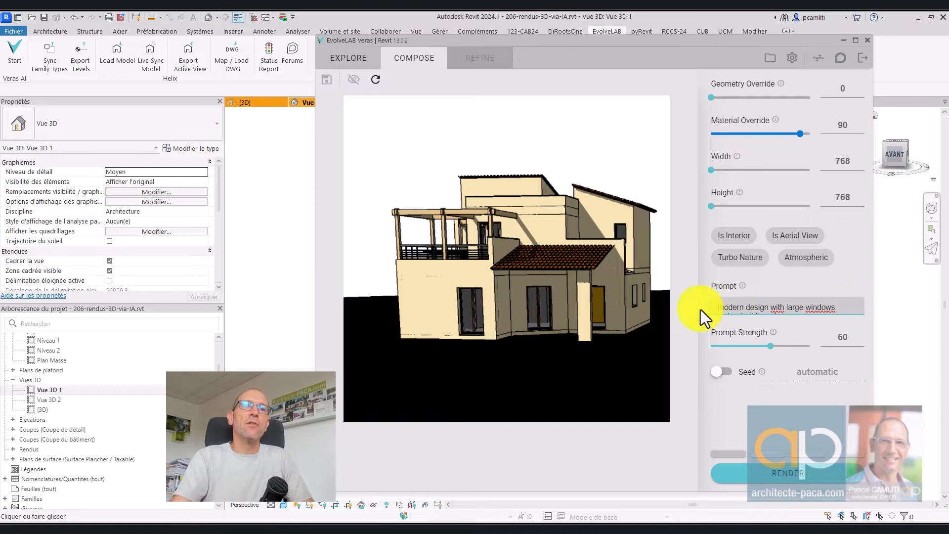
pyautogui.moveTo(716, 307); pyautogui.dragTo(904, 339)
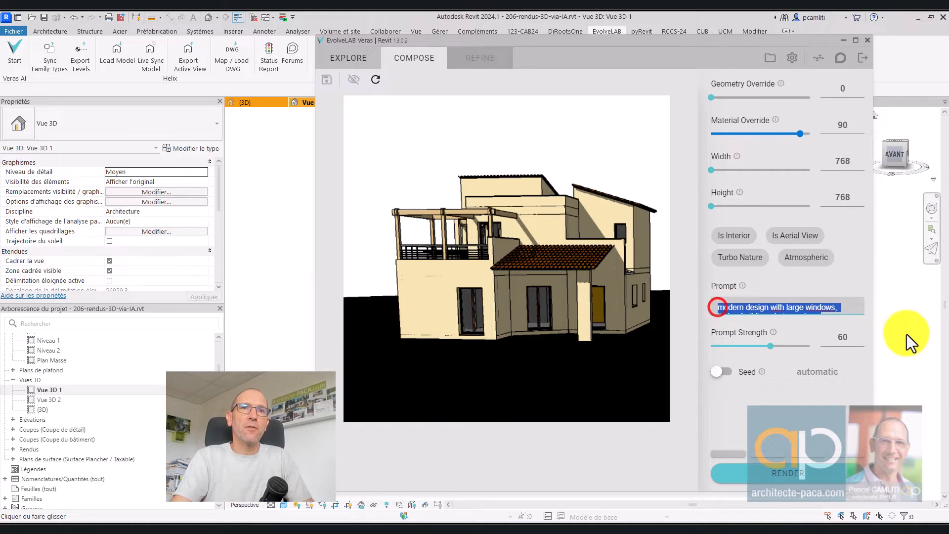
pyautogui.click(849, 311)
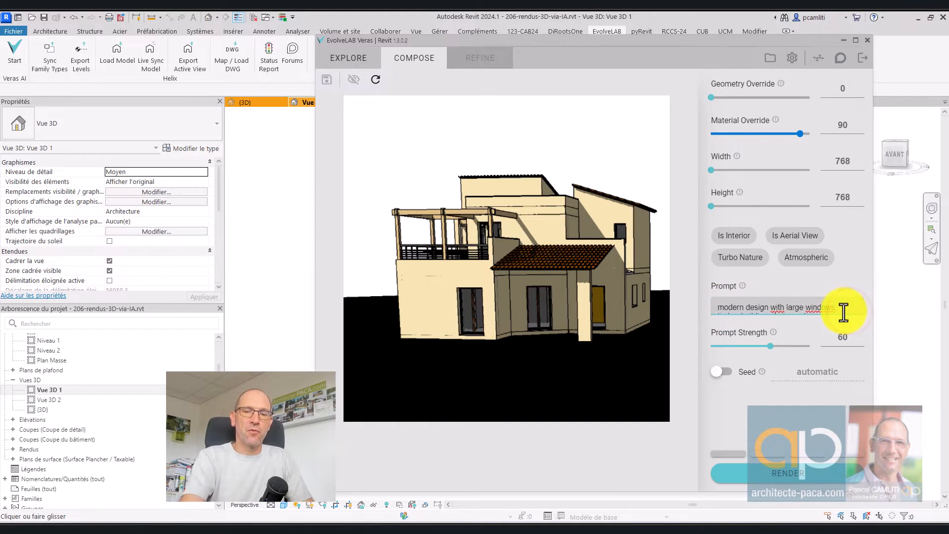
pyautogui.click(834, 318)
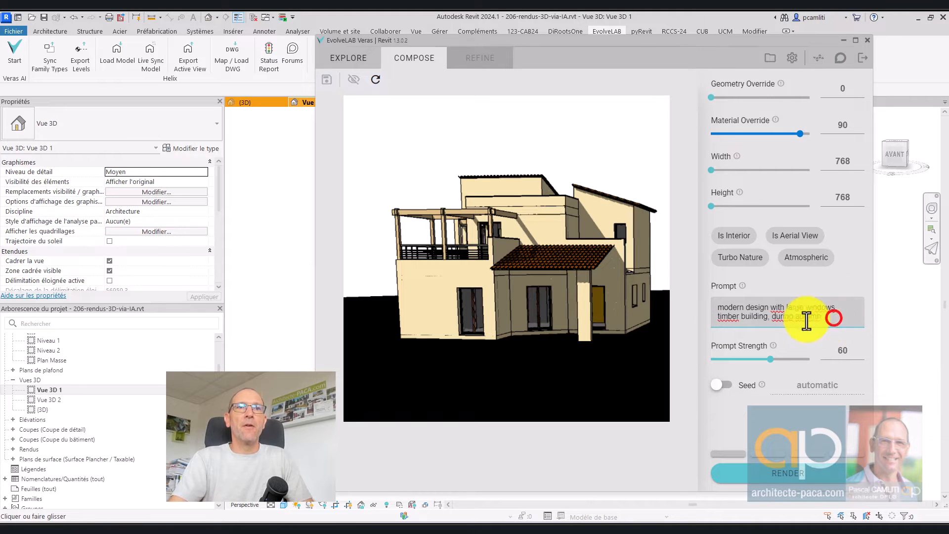
pyautogui.click(741, 318)
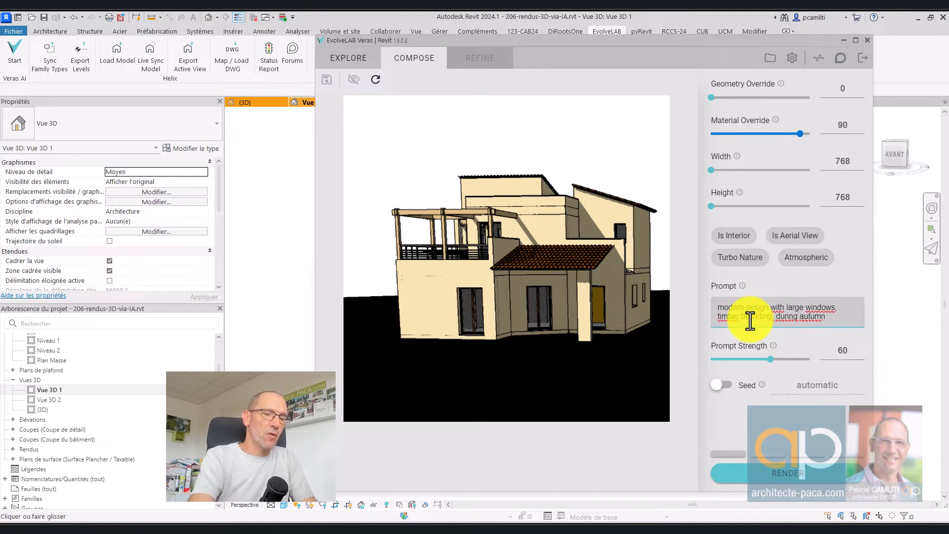
pyautogui.write('brow')
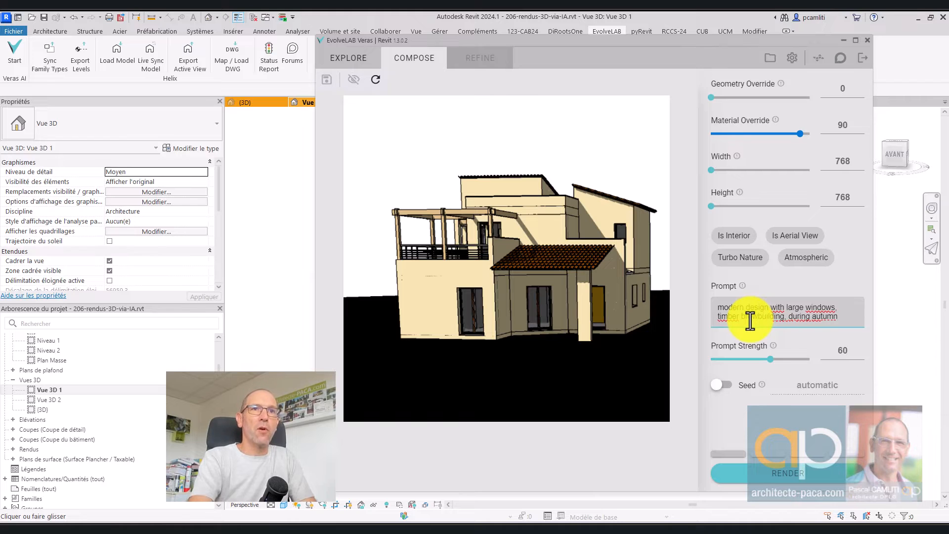
pyautogui.write('n')
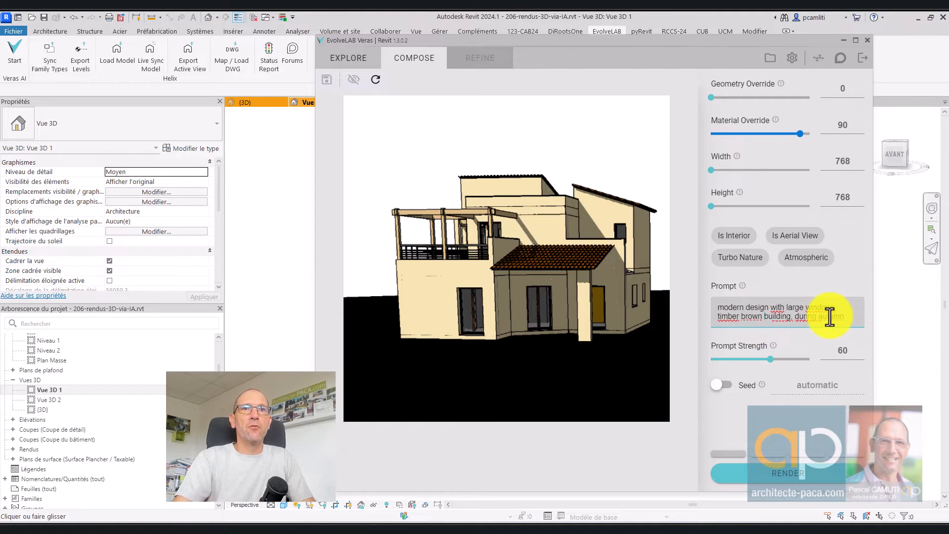
pyautogui.moveTo(817, 318); pyautogui.dragTo(849, 317)
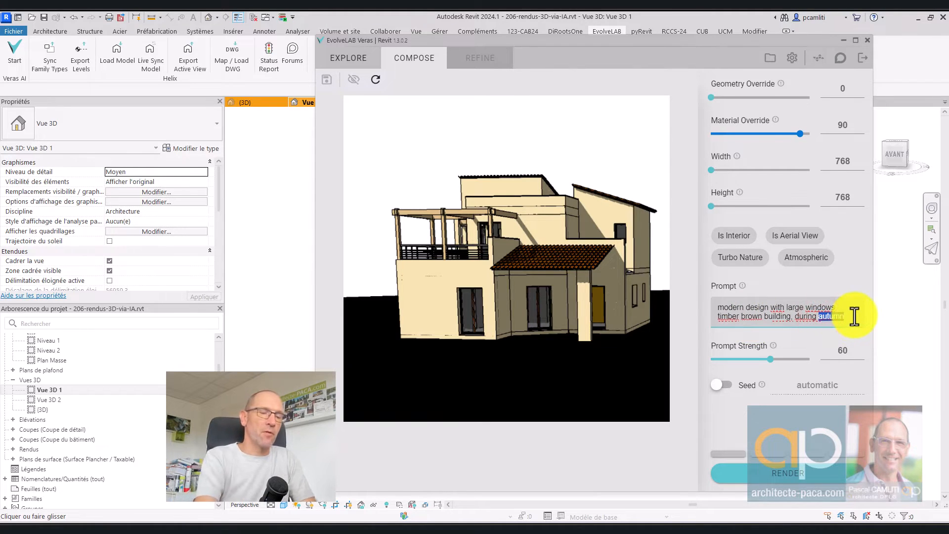
pyautogui.write('summer')
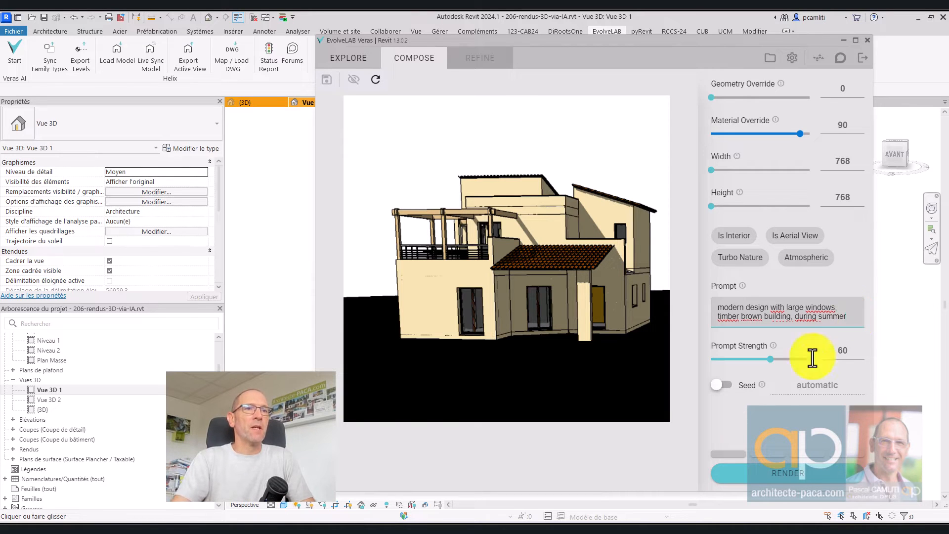
# Switch to the web browser and bring up the DeepL translator, ready for text entry.
pyautogui.click(578, 531)
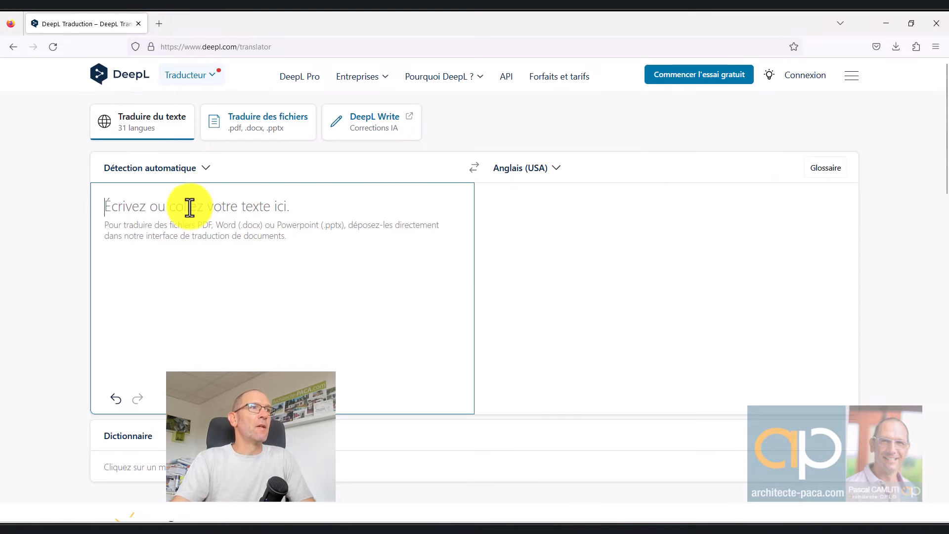
pyautogui.click(287, 49)
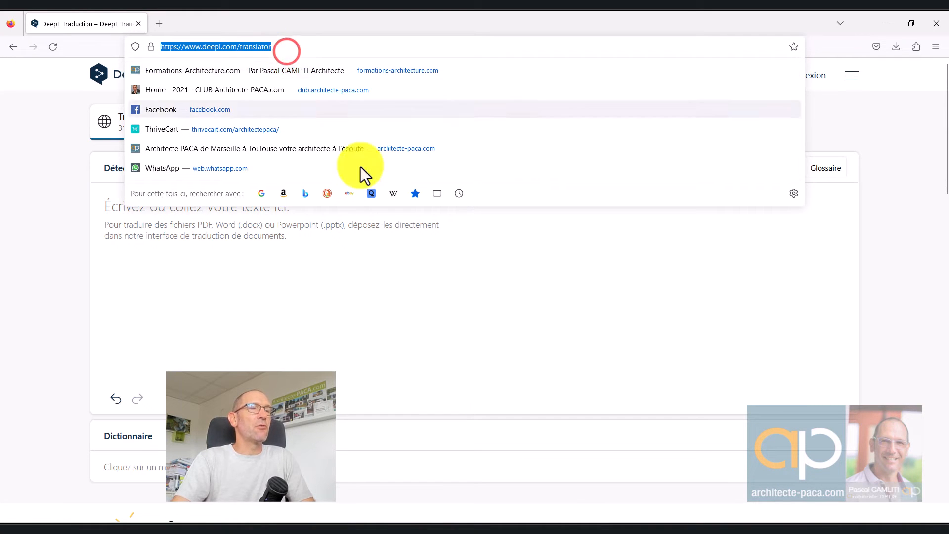
pyautogui.click(381, 253)
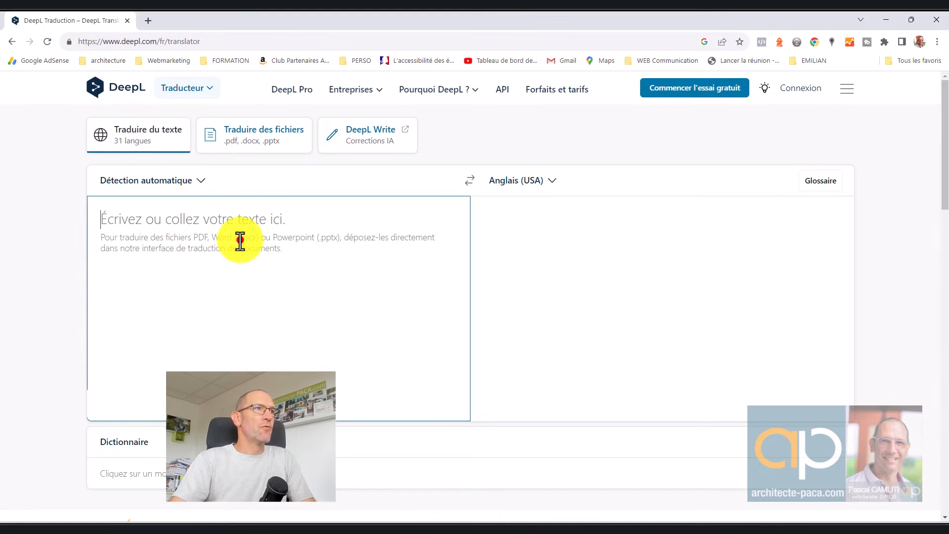
# Enter the French phrase "Durant l'été ensoleillé" in DeepL for translation into English (USA).
pyautogui.write('Du')
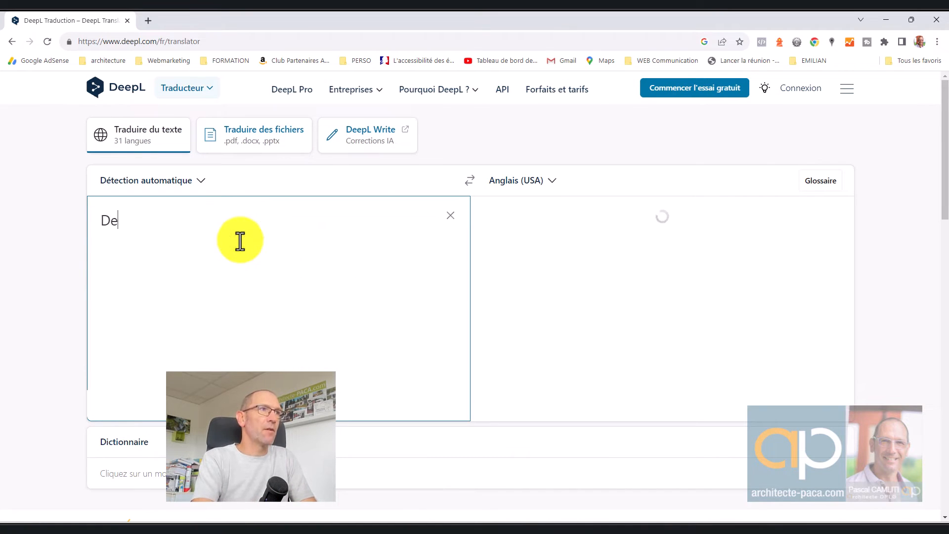
pyautogui.write('rant lété')
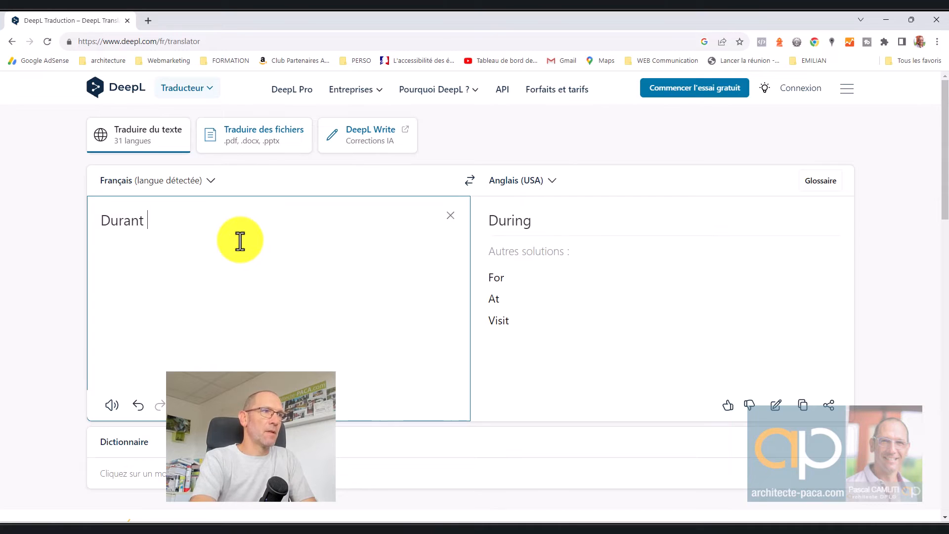
pyautogui.press('BackSpace')
pyautogui.press('BackSpace')
pyautogui.press('BackSpace')
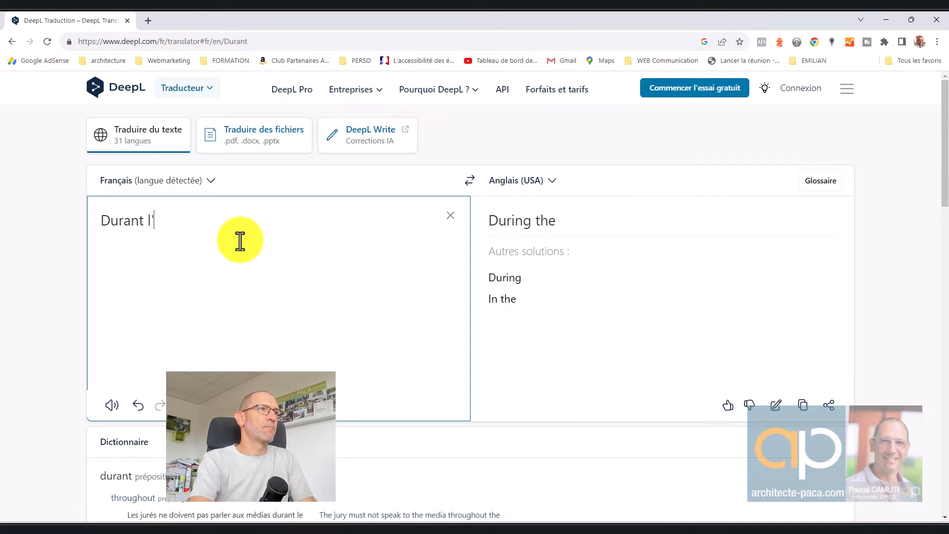
pyautogui.write("'éte")
pyautogui.press('BackSpace')
pyautogui.write('é en')
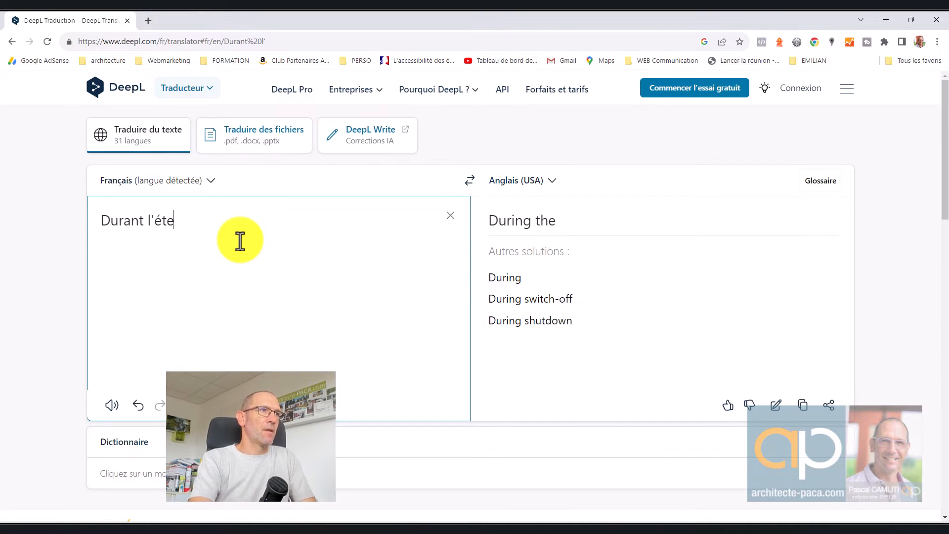
pyautogui.write('sol')
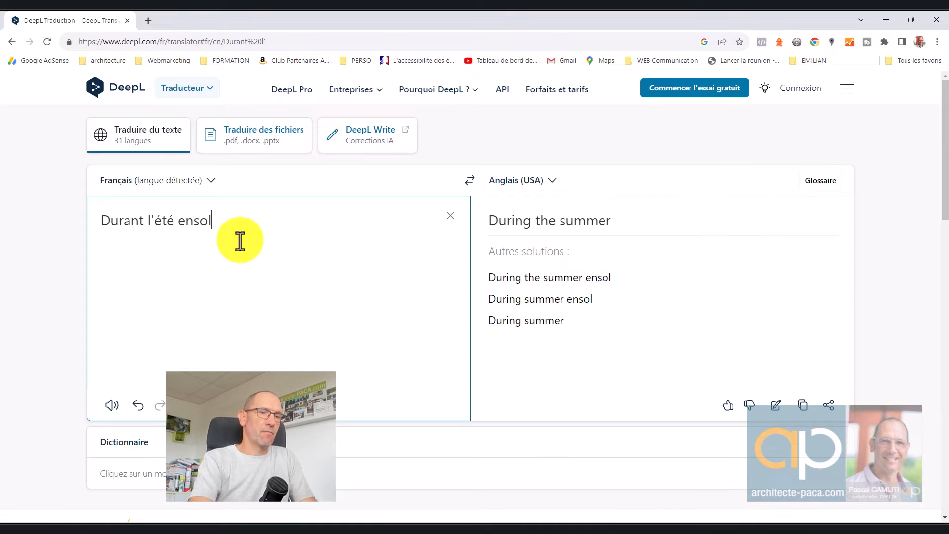
pyautogui.write('eillé')
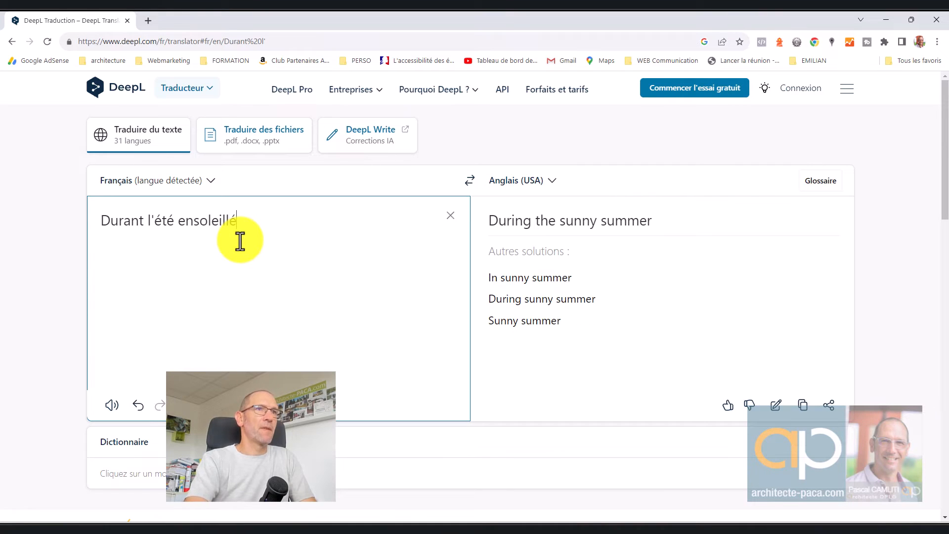
# Extend the French source text with ", sur le bord d'une plage en sable blanc".
pyautogui.write(', sur')
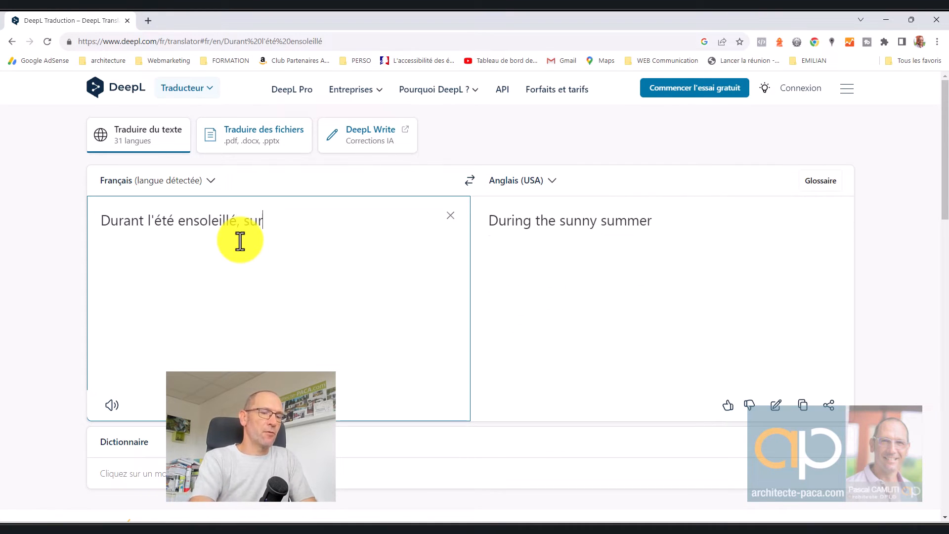
pyautogui.write(" le bord d'une")
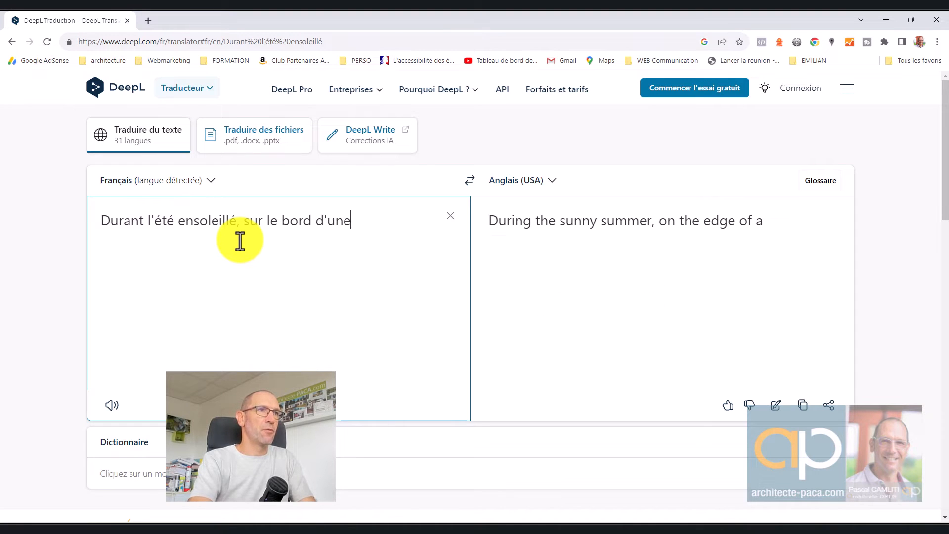
pyautogui.write(' plage ')
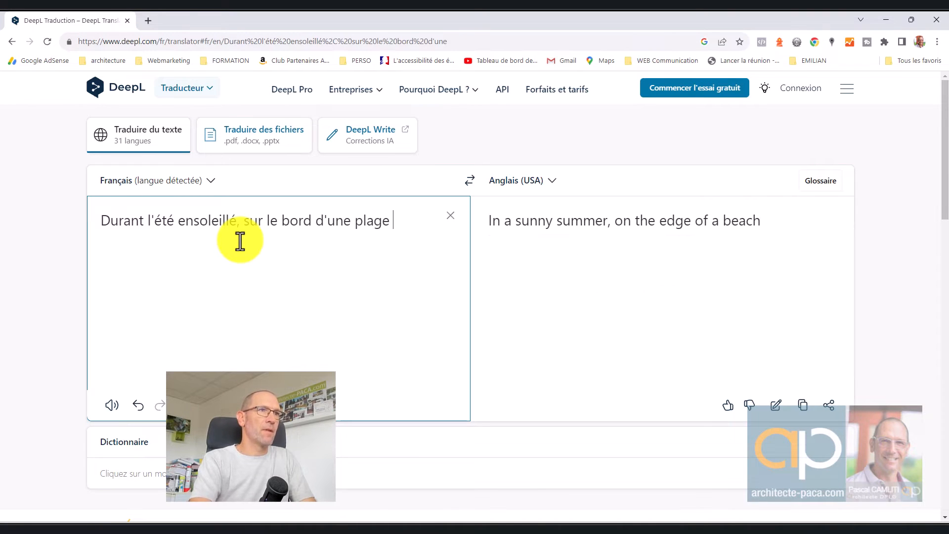
pyautogui.write('en sembl')
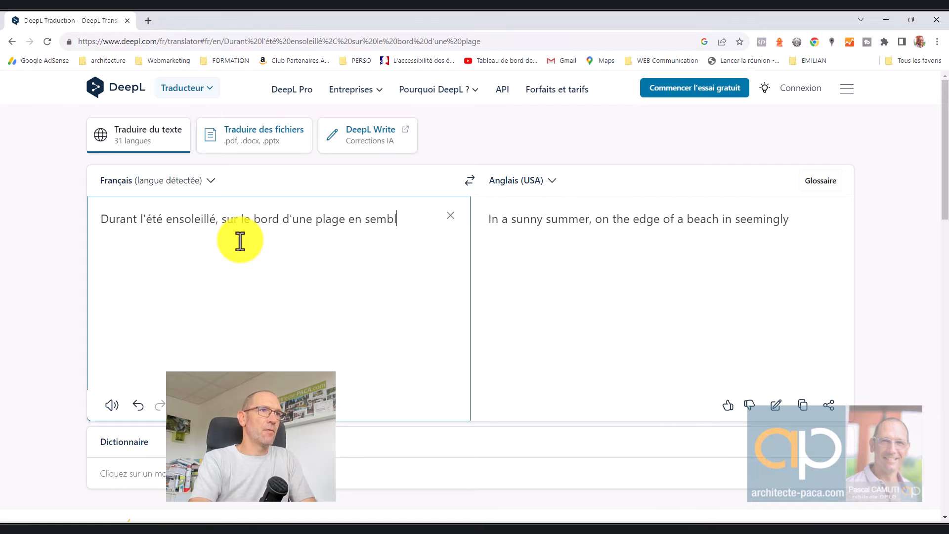
pyautogui.press('BackSpace')
pyautogui.press('BackSpace')
pyautogui.press('BackSpace')
pyautogui.press('BackSpace')
pyautogui.write('able ')
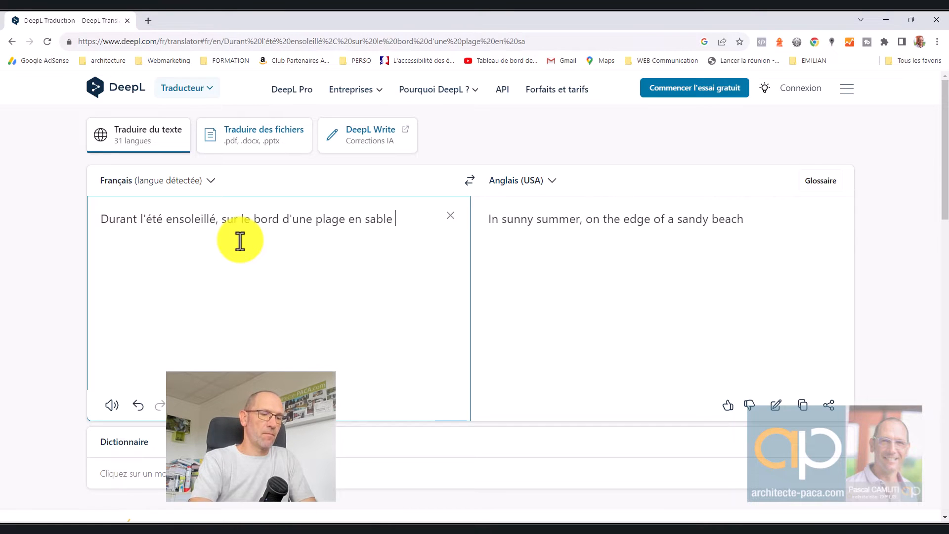
pyautogui.write('blanc')
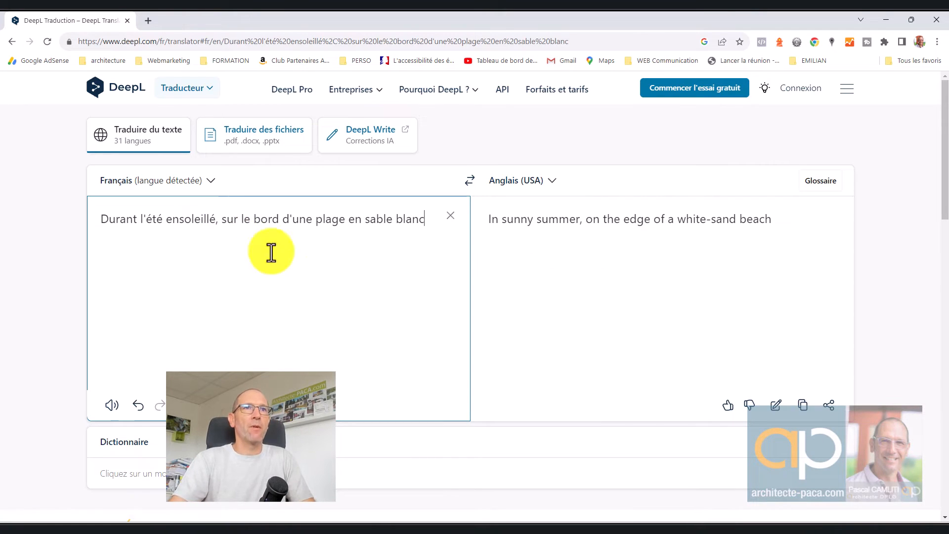
# Copy the English translation and, back in Veras, replace "during summer" in the prompt with "In sunny summer, on the edge of a white-sand beach".
pyautogui.click(806, 402)
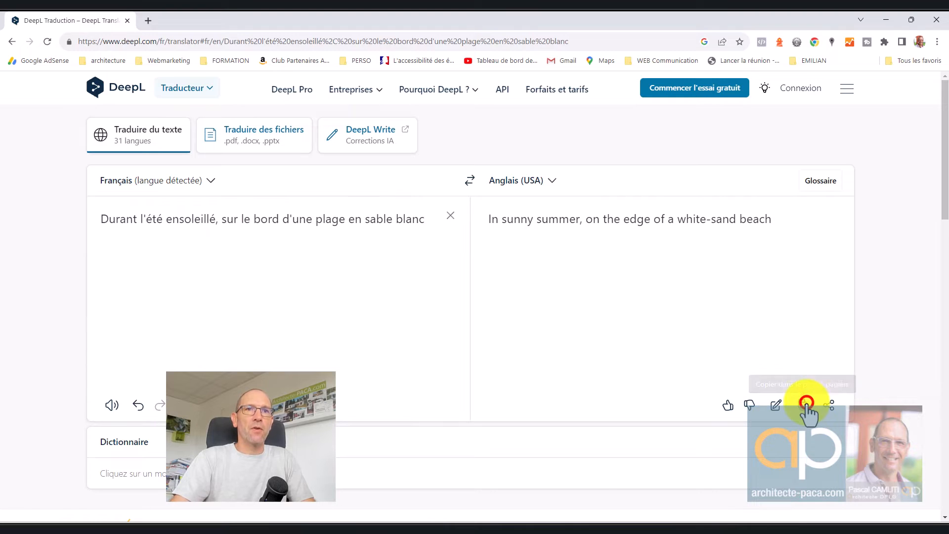
pyautogui.click(885, 20)
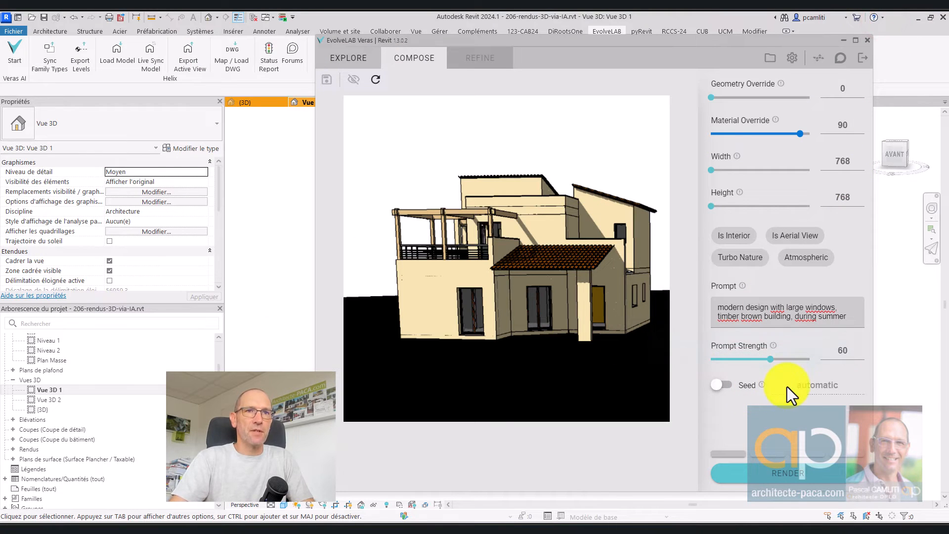
pyautogui.tripleClick(797, 317)
pyautogui.hotkey('ctrl', 'v')
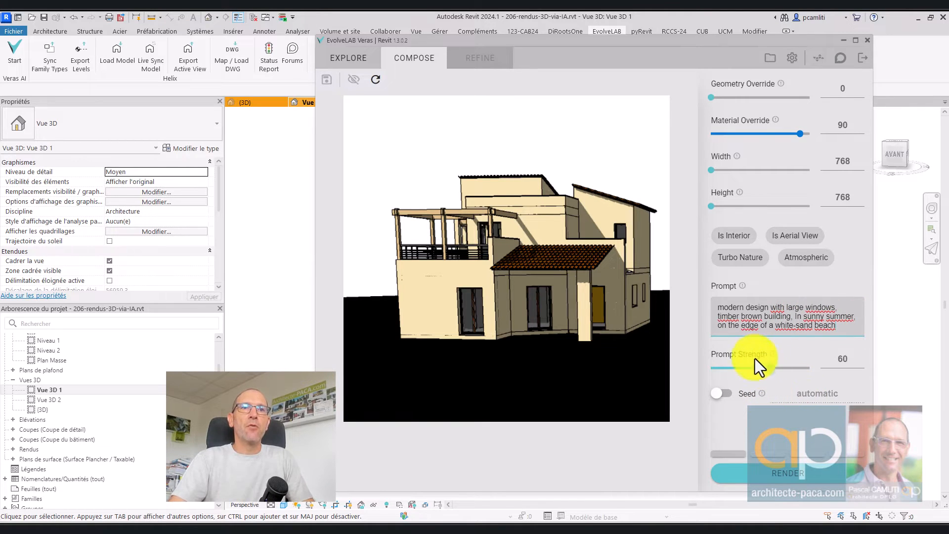
# Check the explanations of Prompt Strength and Seed, and render the house with the white-sand beach prompt.
pyautogui.moveTo(771, 355)
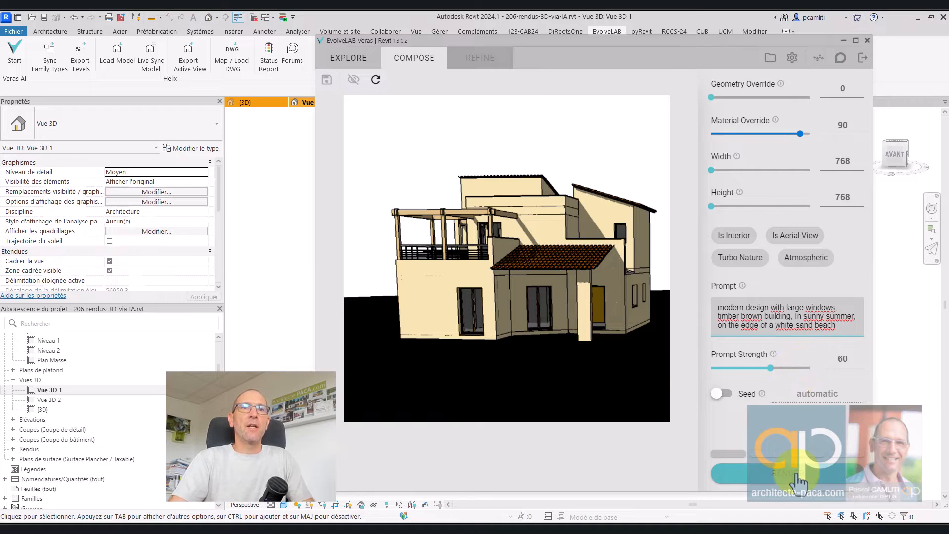
pyautogui.moveTo(761, 393)
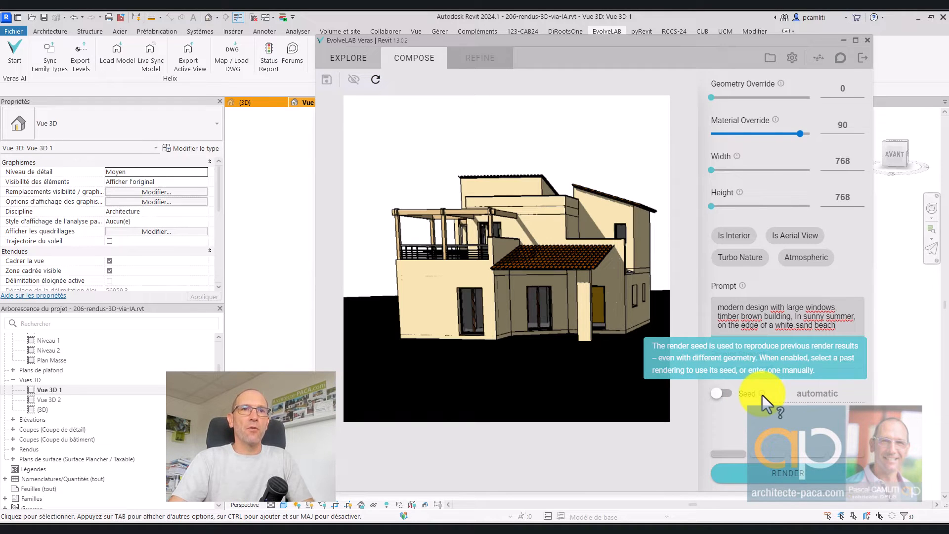
pyautogui.click(788, 478)
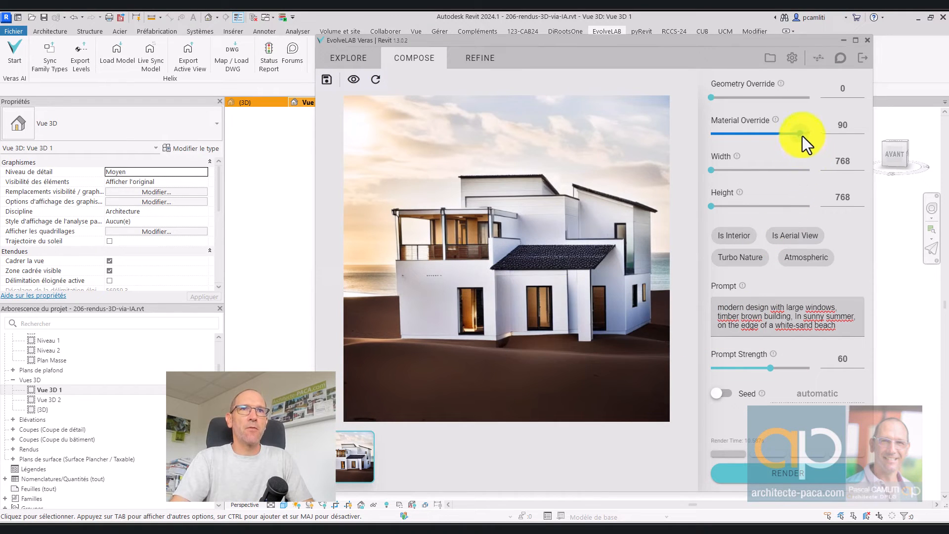
# Raise Material Override to 100 and render the view again.
pyautogui.moveTo(801, 134); pyautogui.dragTo(816, 139)
pyautogui.click(807, 467)
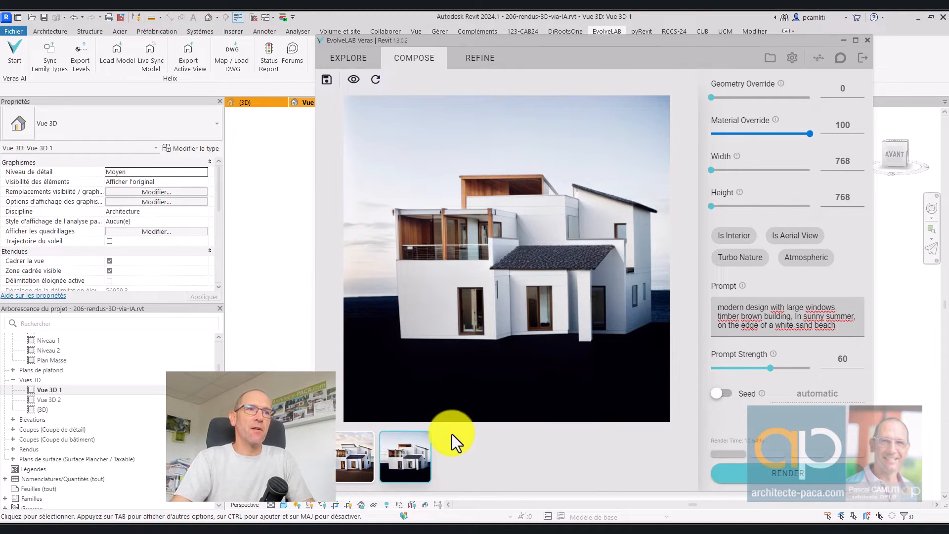
# Shorten "white-sand beach" to "sand beach" in the prompt and generate another rendering.
pyautogui.click(774, 326)
pyautogui.moveTo(785, 327); pyautogui.dragTo(794, 329)
pyautogui.press('BackSpace')
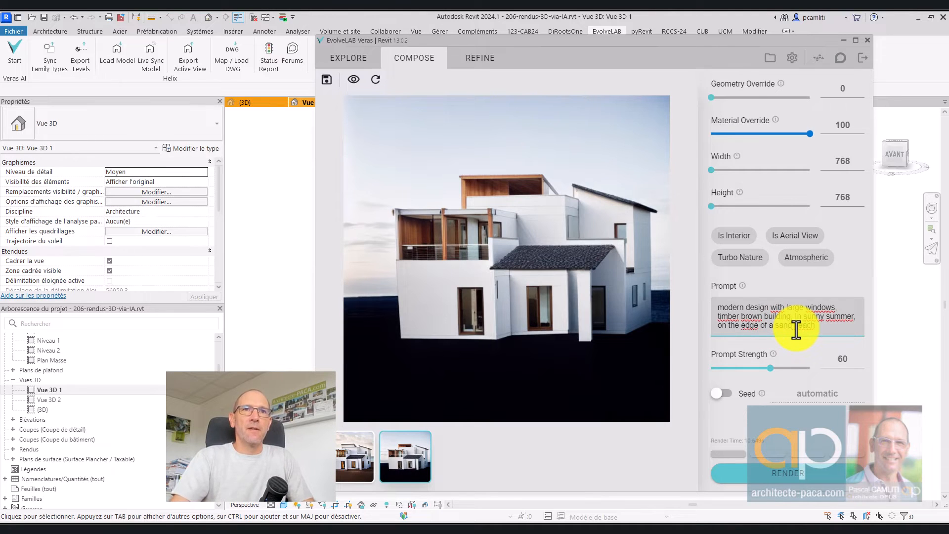
pyautogui.click(797, 475)
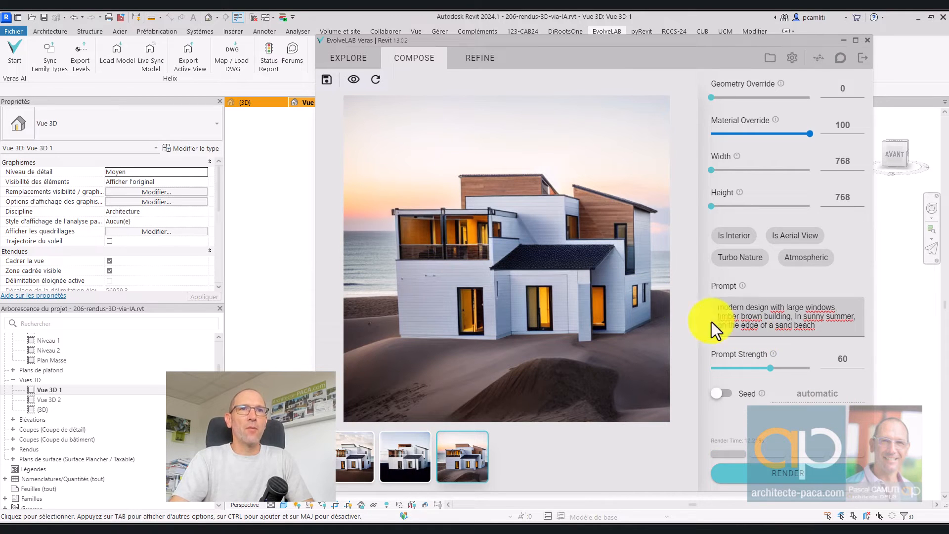
# Highlight the word "brown" in the prompt and open the sand beach rendering for refinement.
pyautogui.doubleClick(750, 316)
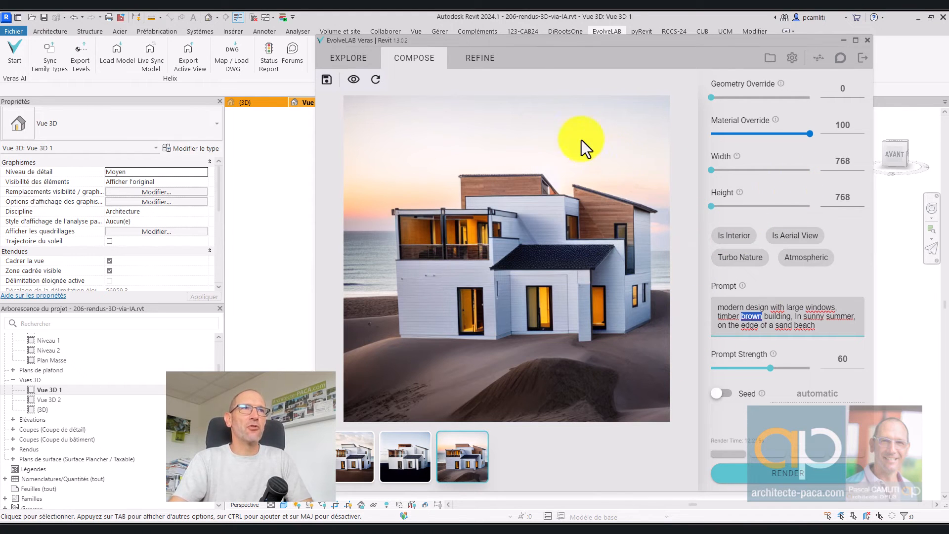
pyautogui.click(487, 57)
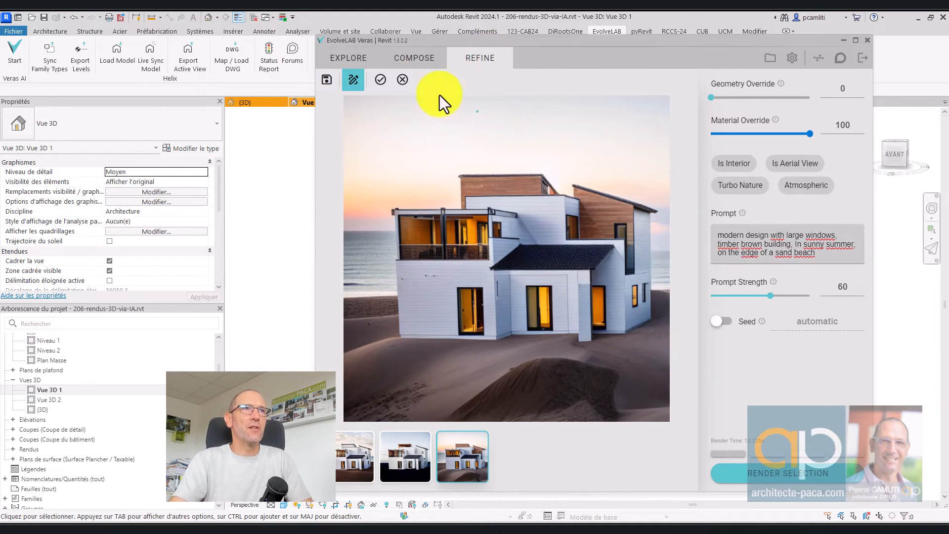
pyautogui.click(354, 82)
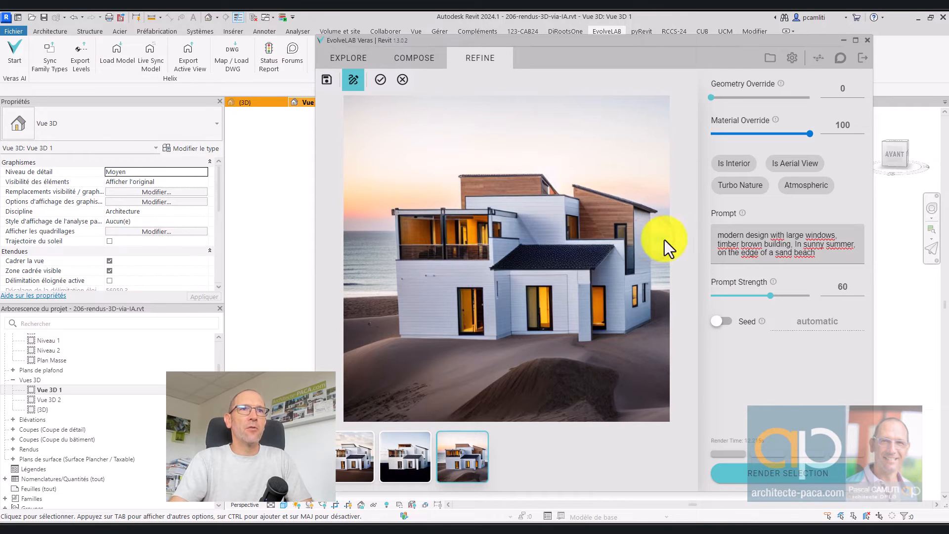
pyautogui.click(352, 80)
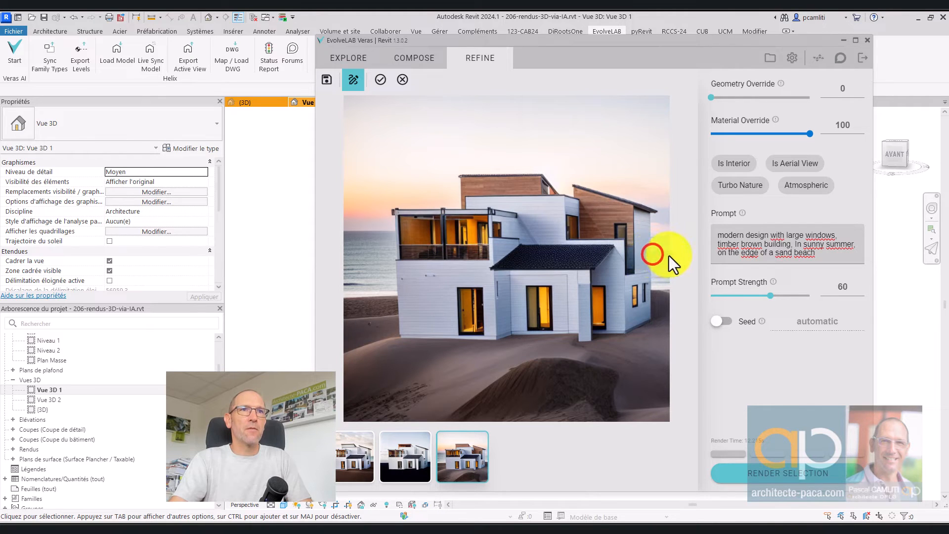
pyautogui.click(354, 82)
pyautogui.click(651, 232)
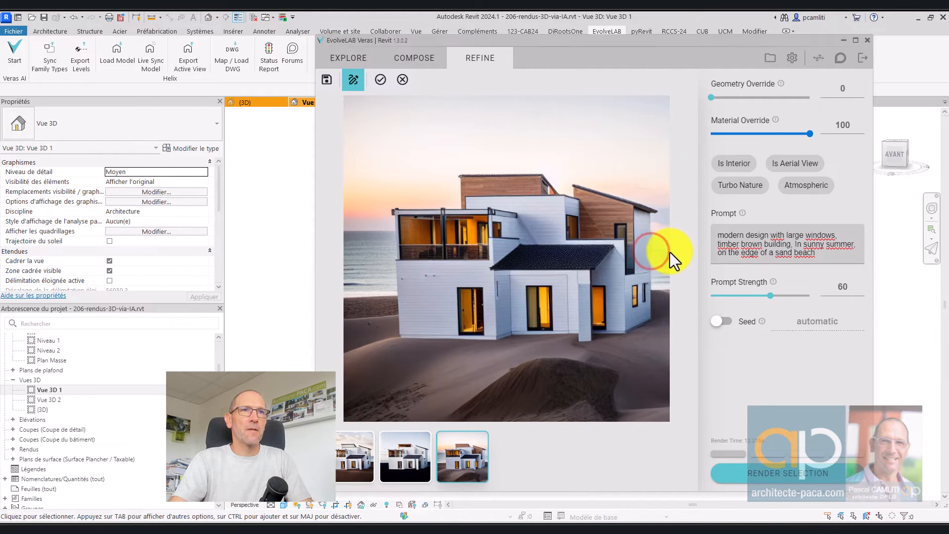
pyautogui.click(669, 251)
pyautogui.doubleClick(669, 236)
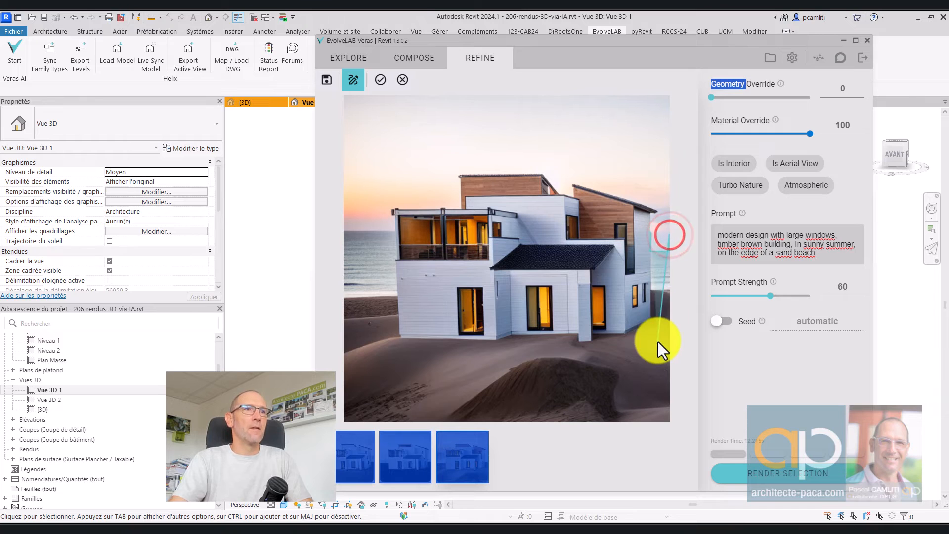
pyautogui.click(665, 236)
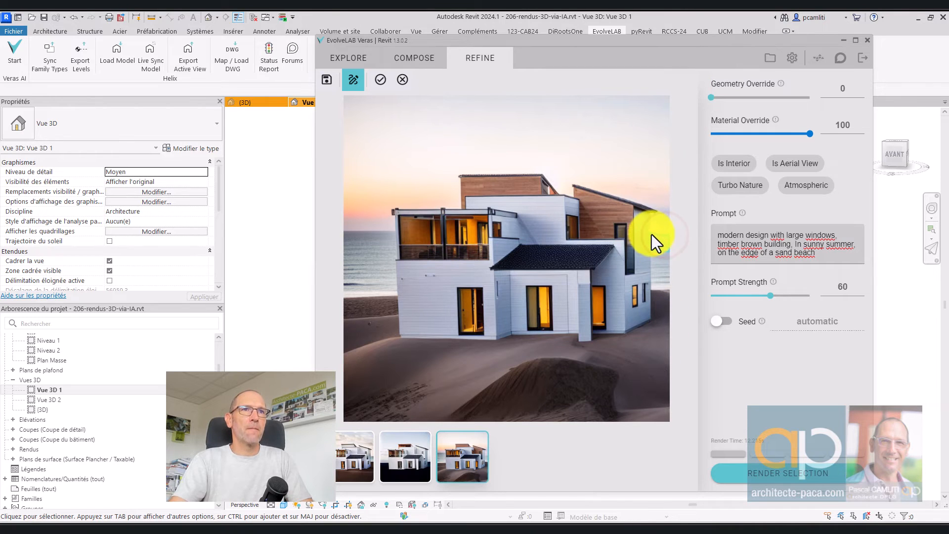
# Outline the patch of sea beside the house's right-hand wall and render that selection, once as is and once with Turbo Nature enabled.
pyautogui.moveTo(651, 233); pyautogui.dragTo(674, 276)
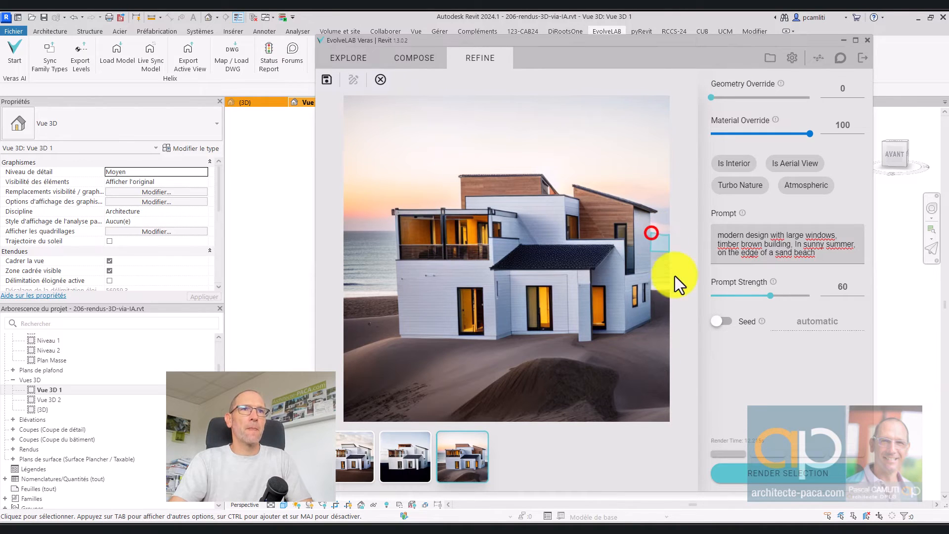
pyautogui.click(790, 482)
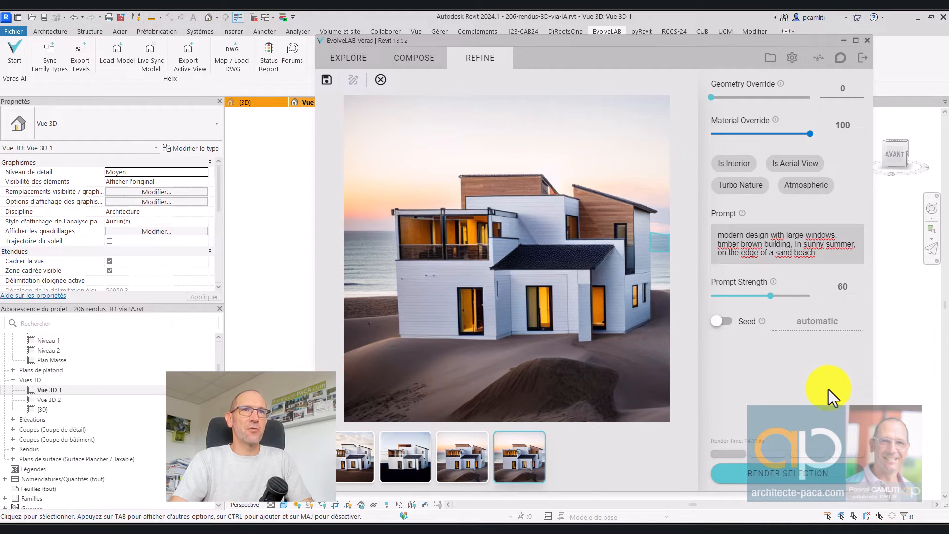
pyautogui.click(747, 189)
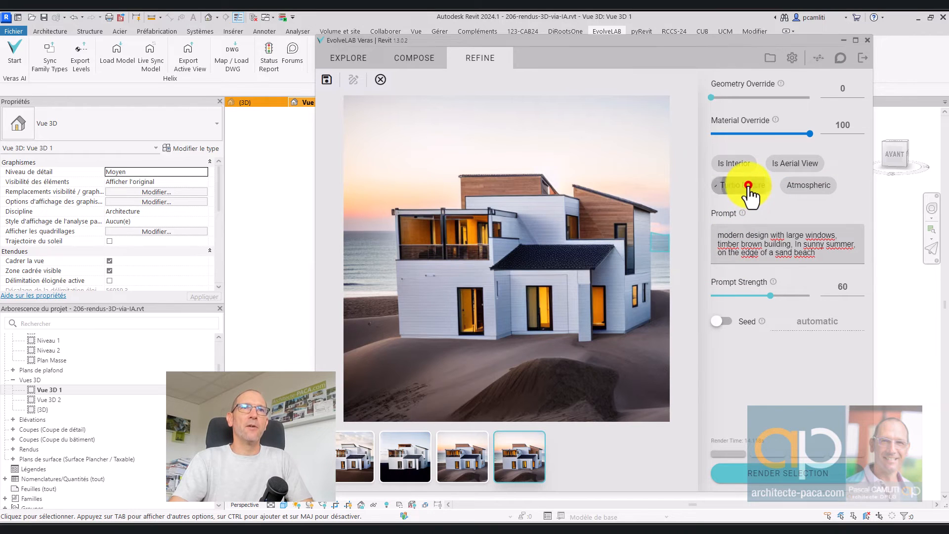
pyautogui.click(771, 483)
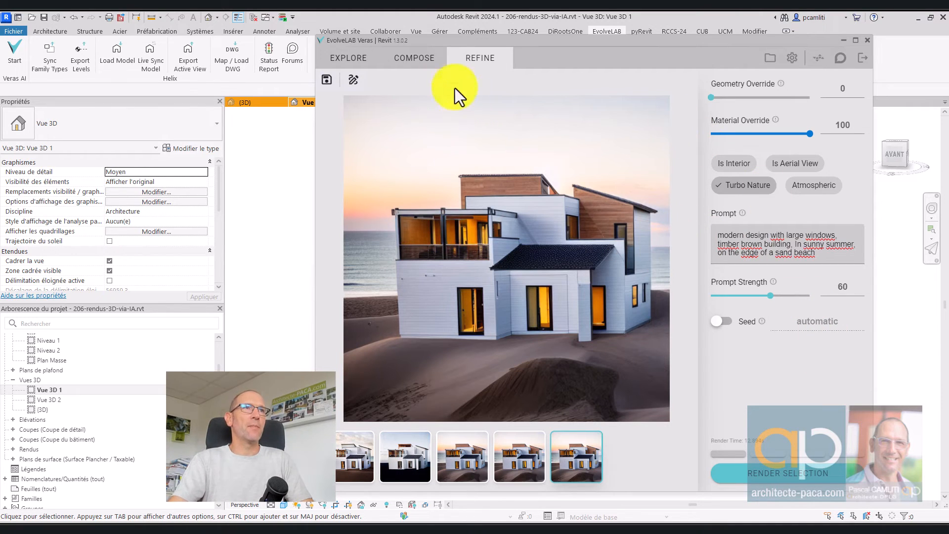
# Return to the compose settings and highlight the whole sand beach prompt for review.
pyautogui.click(429, 63)
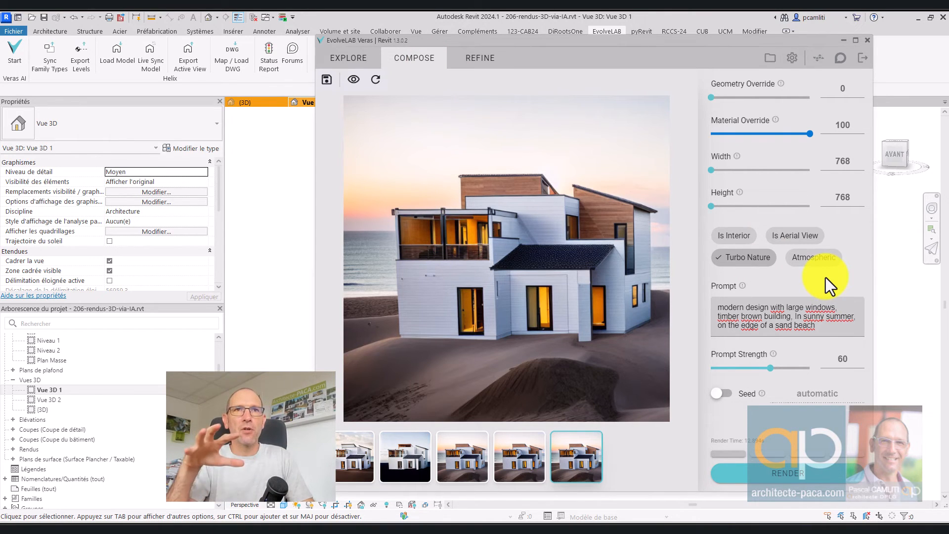
pyautogui.moveTo(719, 304); pyautogui.dragTo(821, 324)
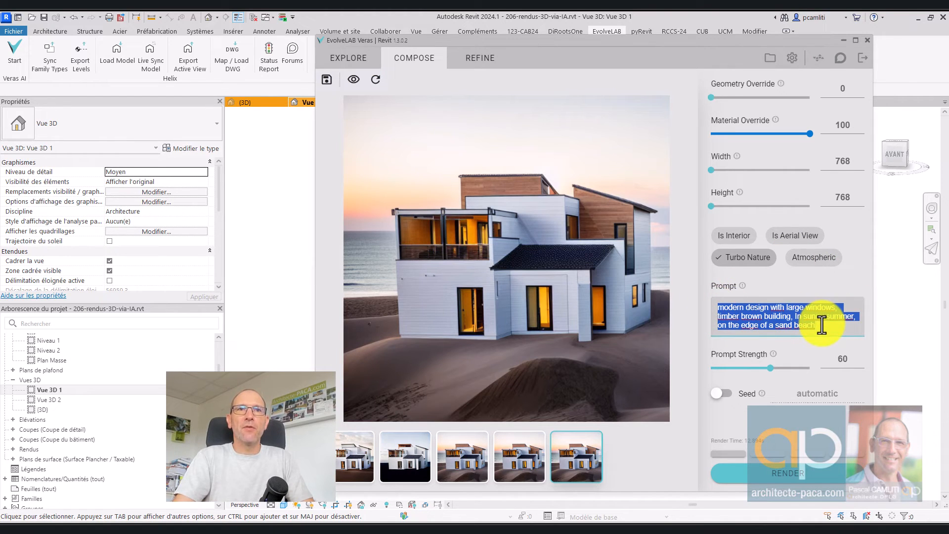
pyautogui.click(821, 324)
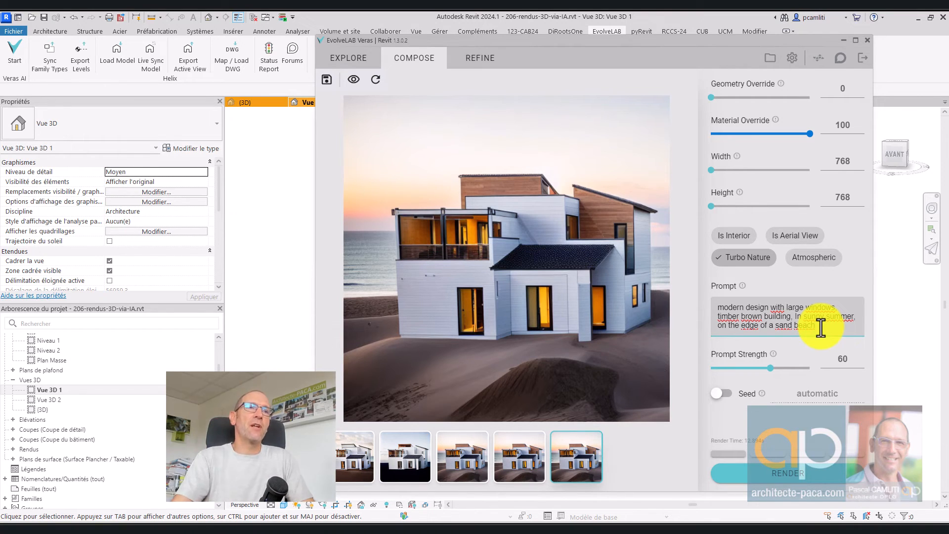
# Render the house view with the Timber Autumn Realistic preset at 768 by 768.
pyautogui.click(355, 62)
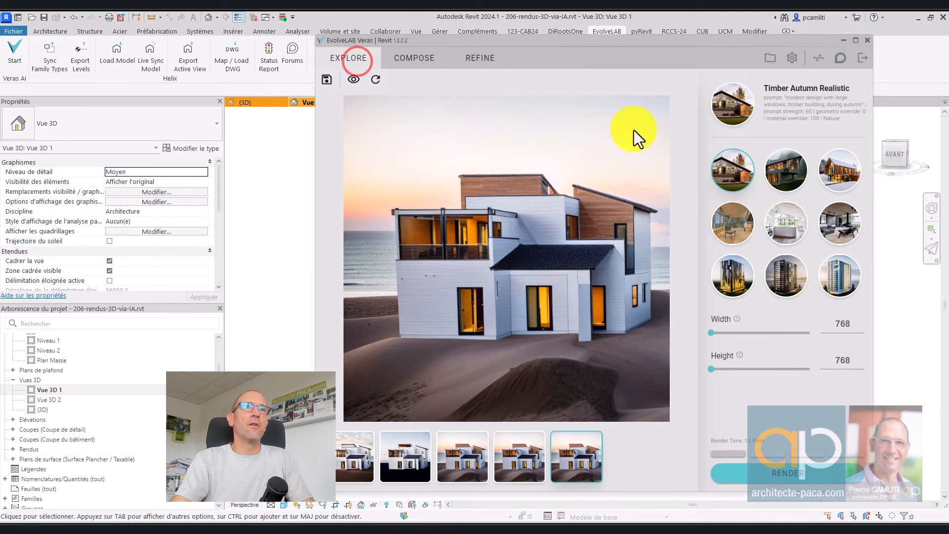
pyautogui.click(731, 178)
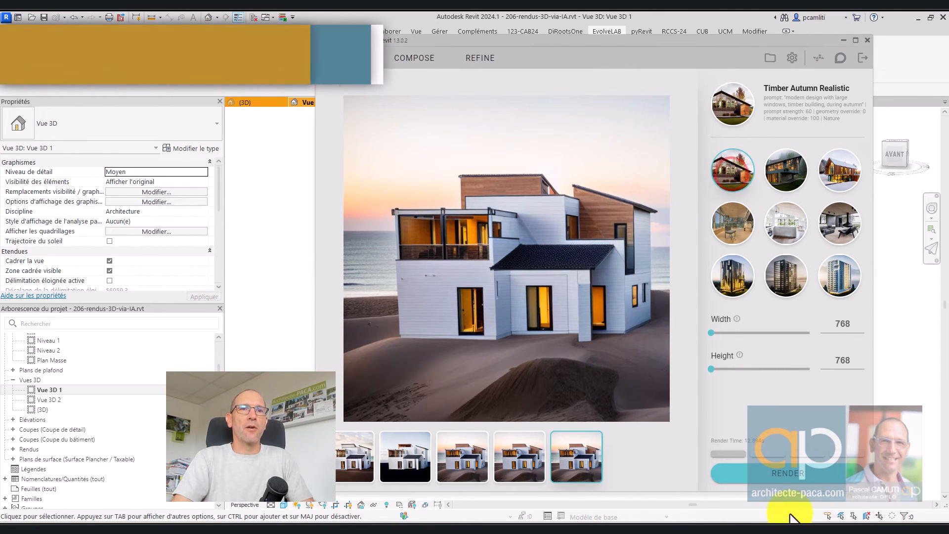
pyautogui.click(812, 477)
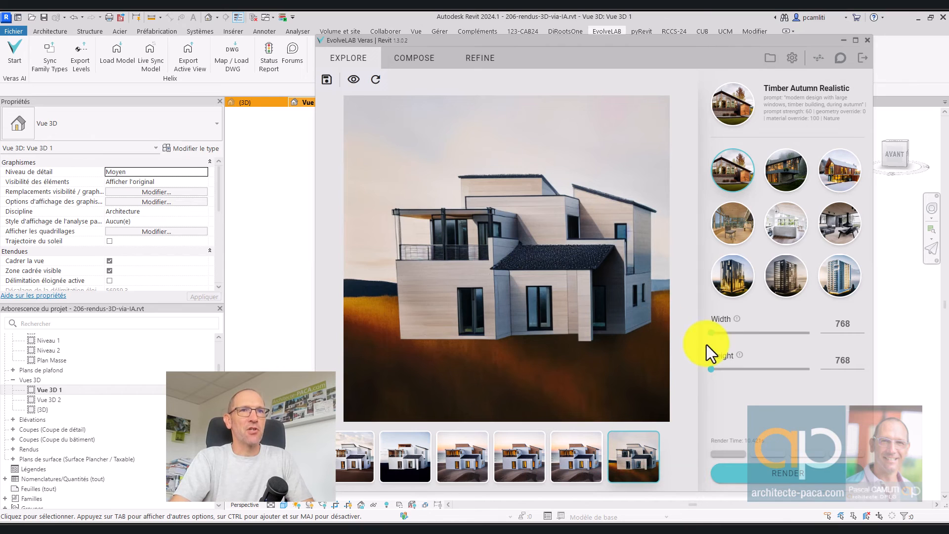
# Close the Veras window and view the saved rendering 206-test-03.png in the image viewer, returning to the Revit view.
pyautogui.click(868, 41)
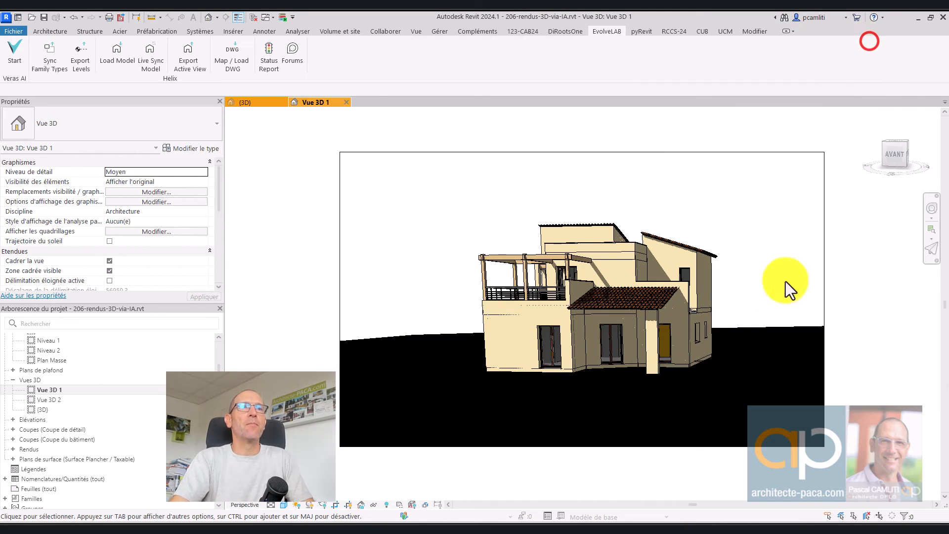
pyautogui.click(643, 525)
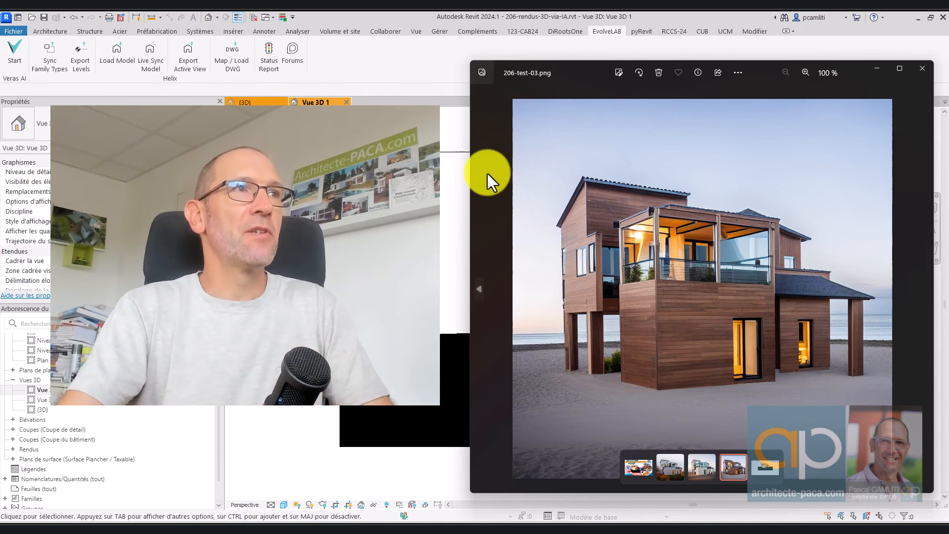
pyautogui.click(420, 69)
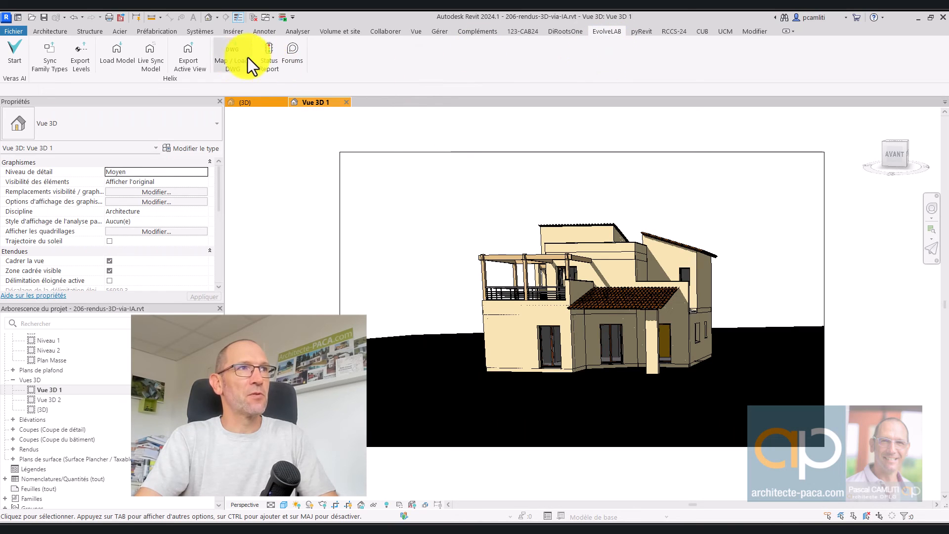